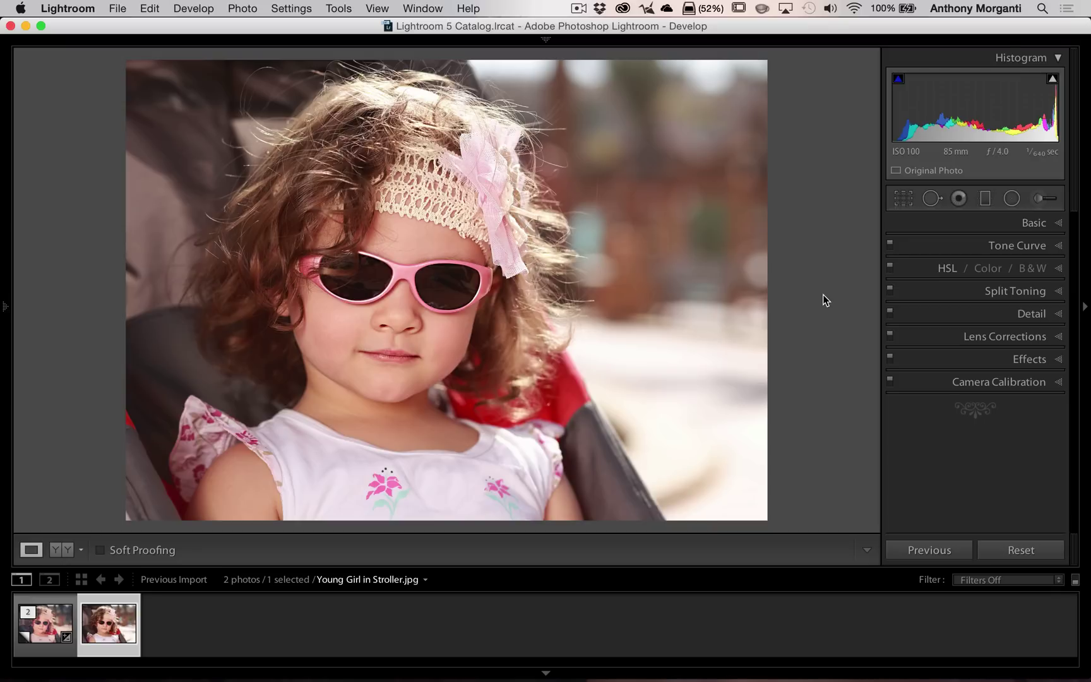
# After previewing the finished version, set the original's Shadows +65, Vibrance −8 and Saturation −7
pyautogui.click(42, 627)
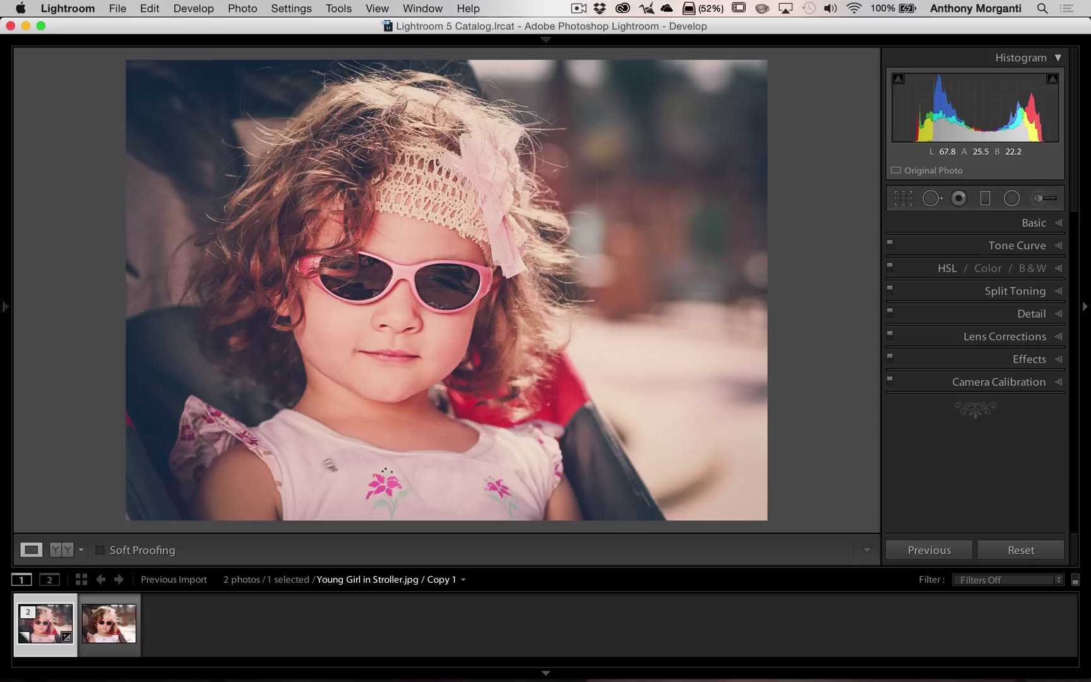
pyautogui.click(99, 632)
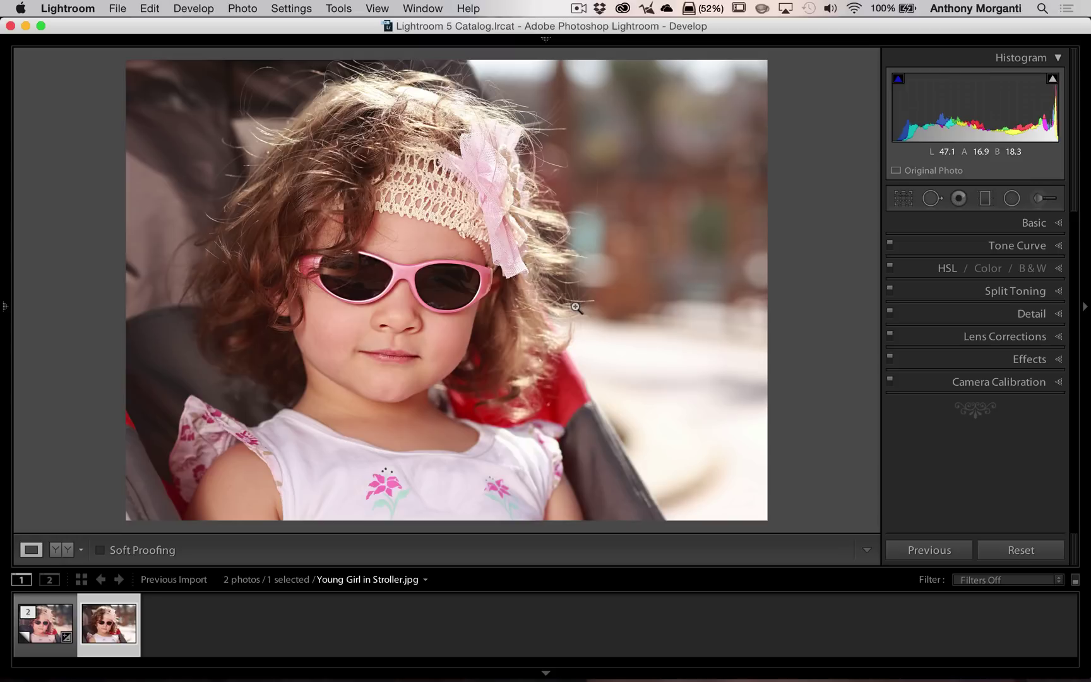
pyautogui.click(1034, 222)
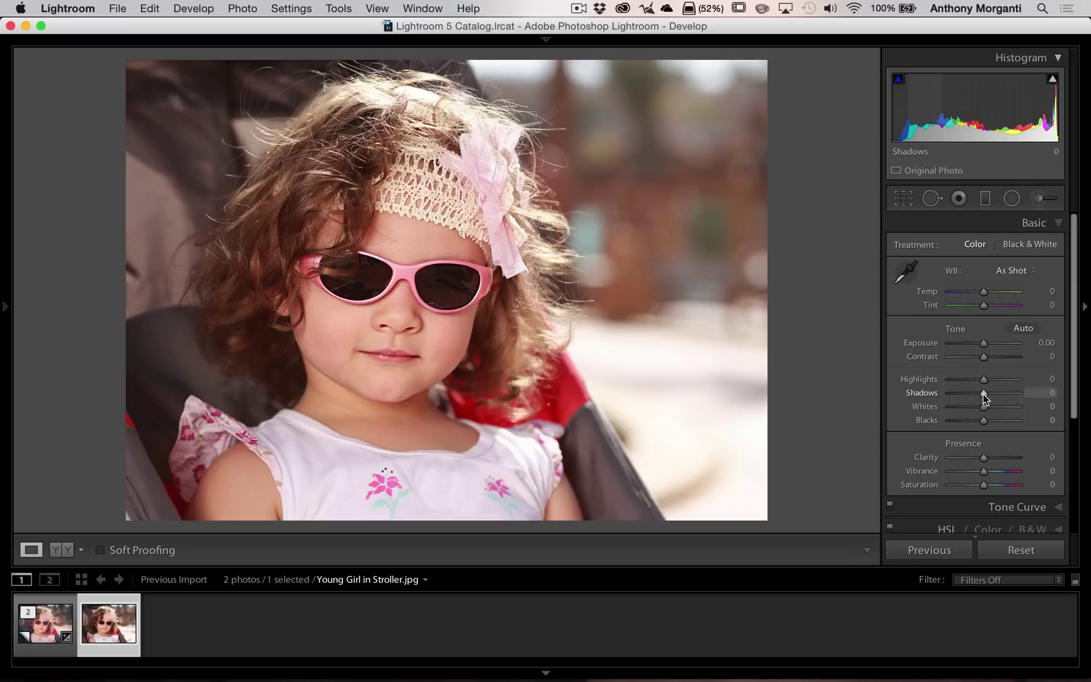
pyautogui.moveTo(987, 393); pyautogui.dragTo(1003, 393)
pyautogui.moveTo(938, 390); pyautogui.dragTo(941, 393)
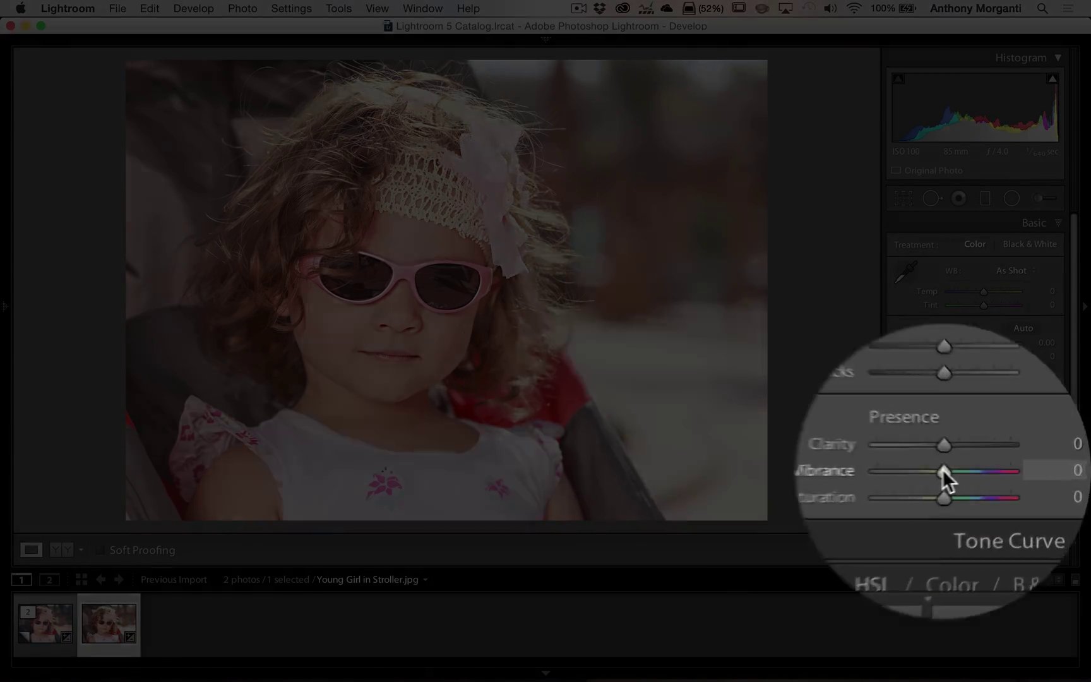
pyautogui.moveTo(982, 471); pyautogui.dragTo(980, 485)
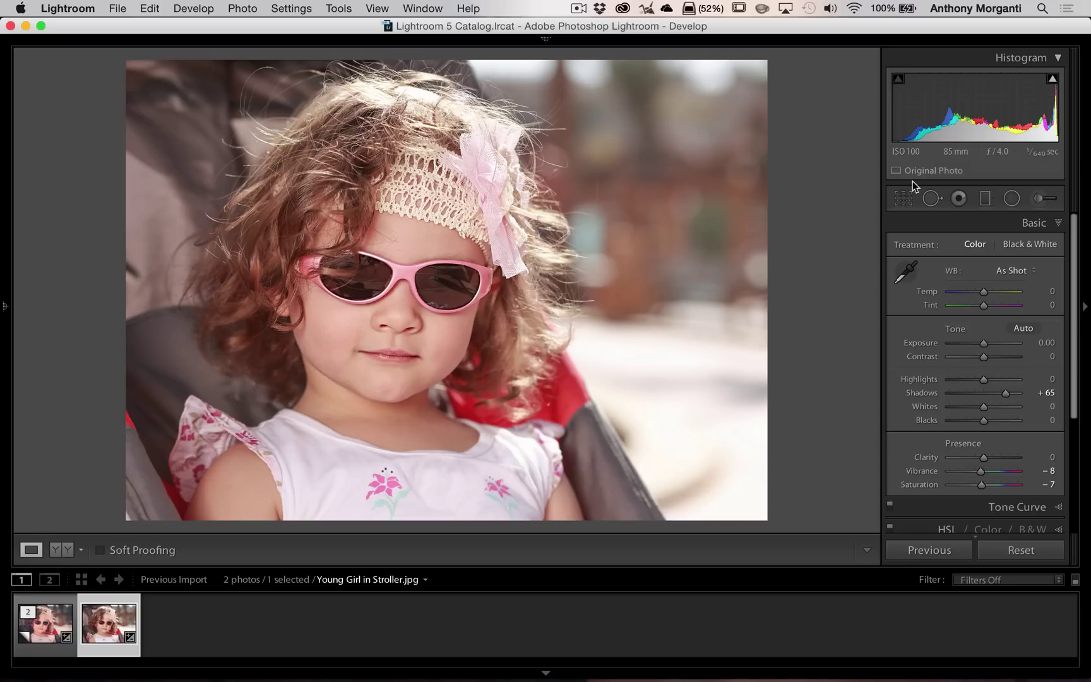
pyautogui.click(1029, 226)
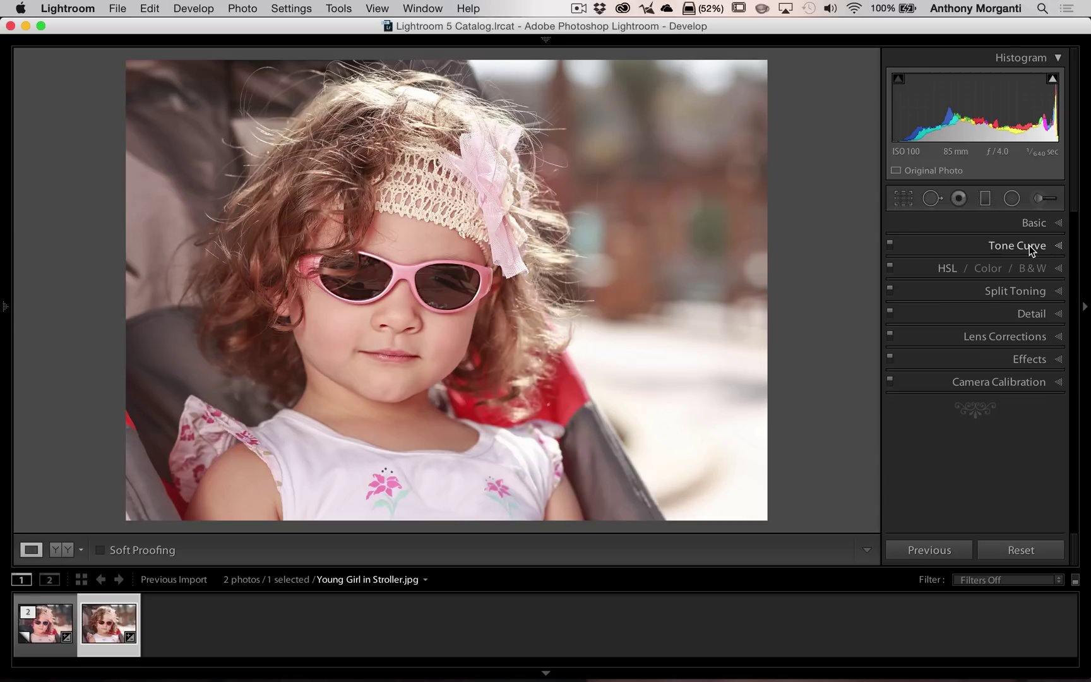
# Show the Tone Curve panel with the editable RGB point curve, still a Linear line
pyautogui.click(1028, 247)
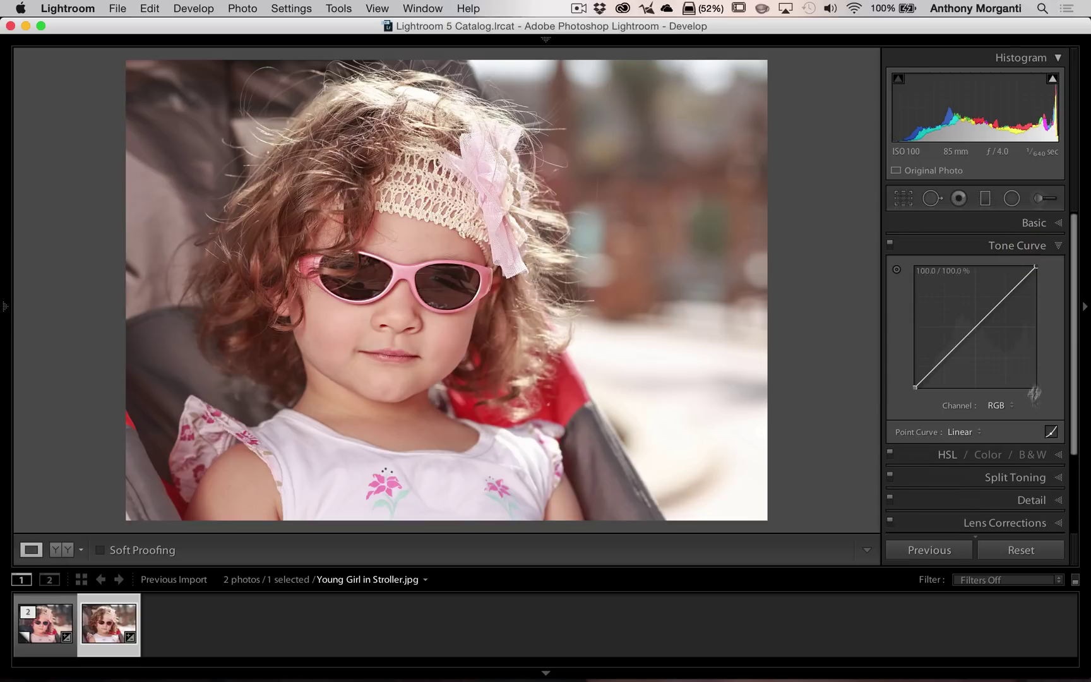
pyautogui.click(1051, 431)
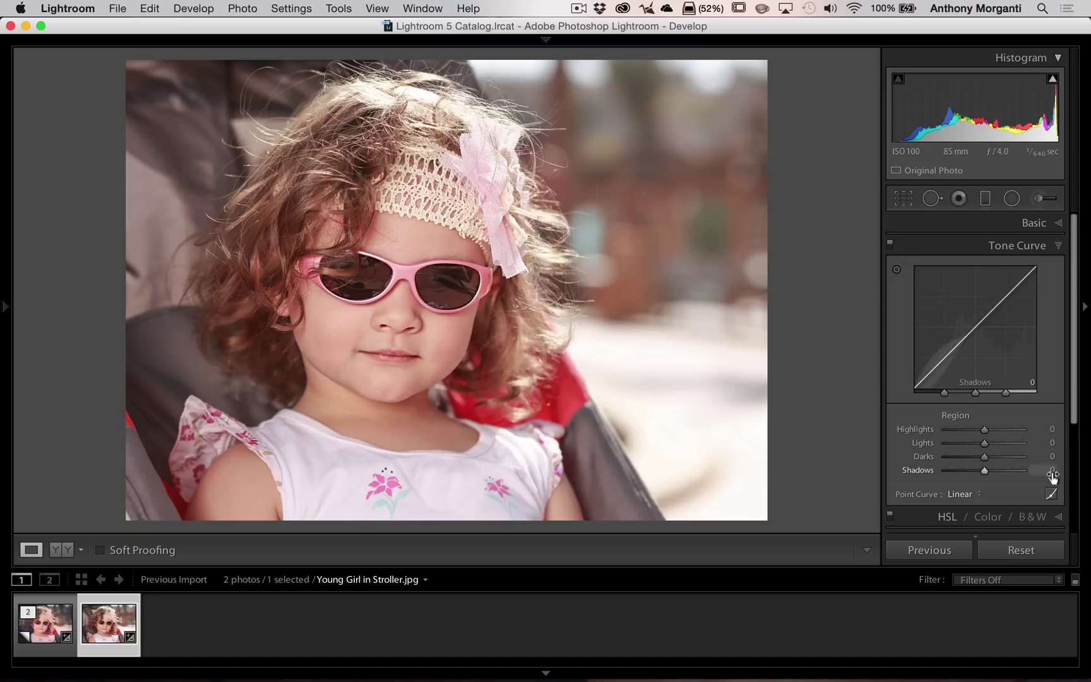
pyautogui.click(1051, 494)
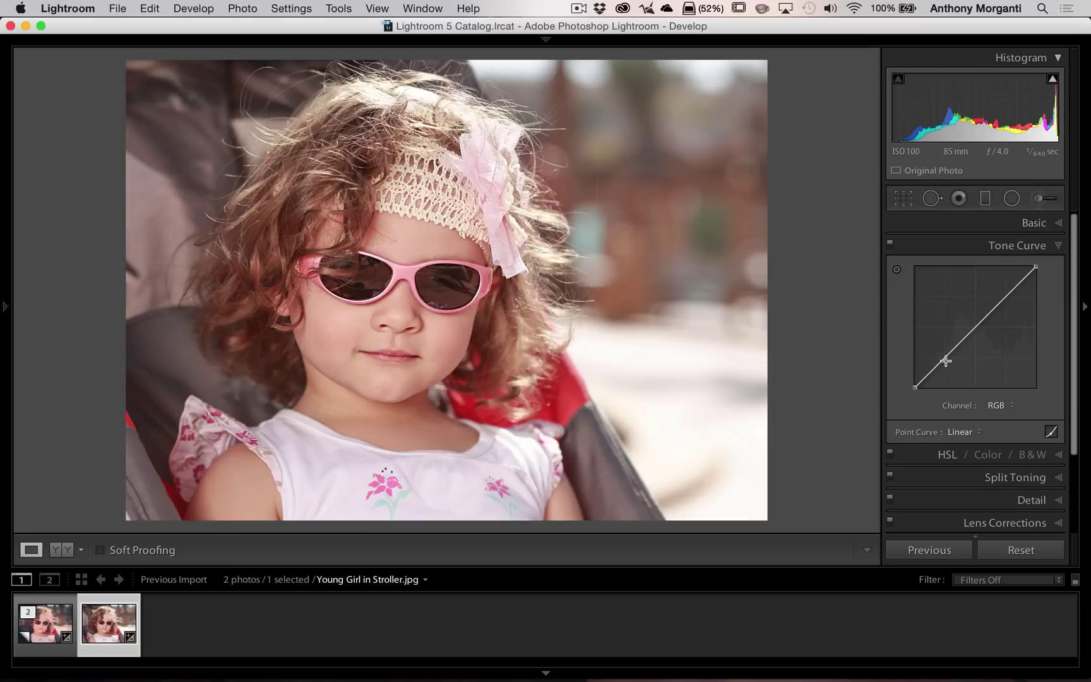
pyautogui.click(1051, 431)
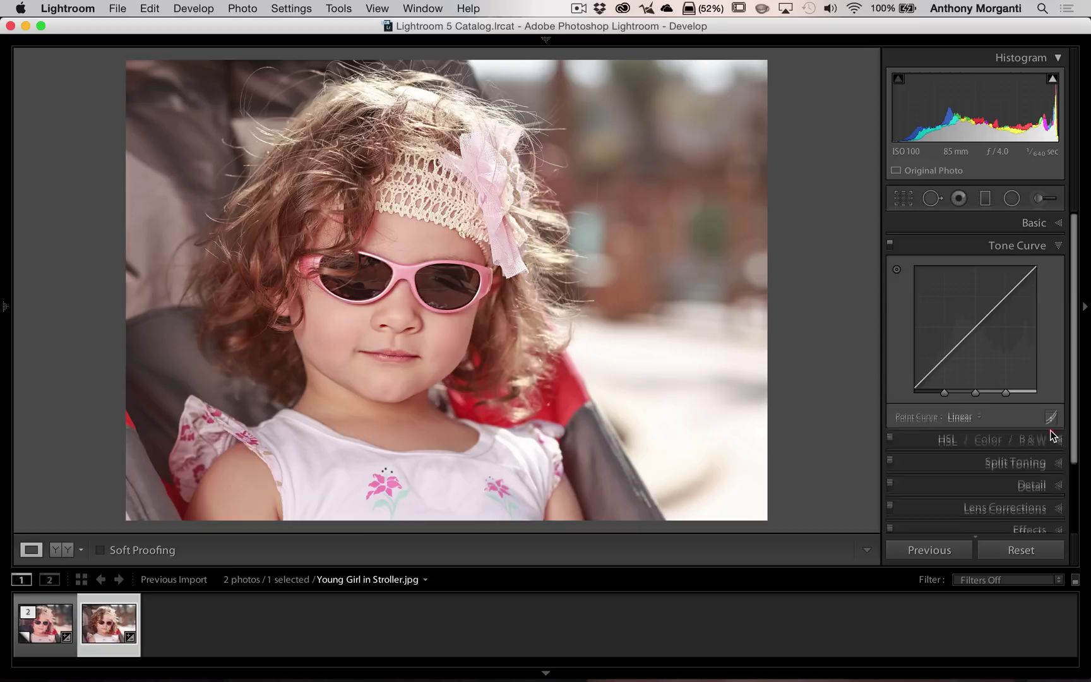
pyautogui.click(1051, 493)
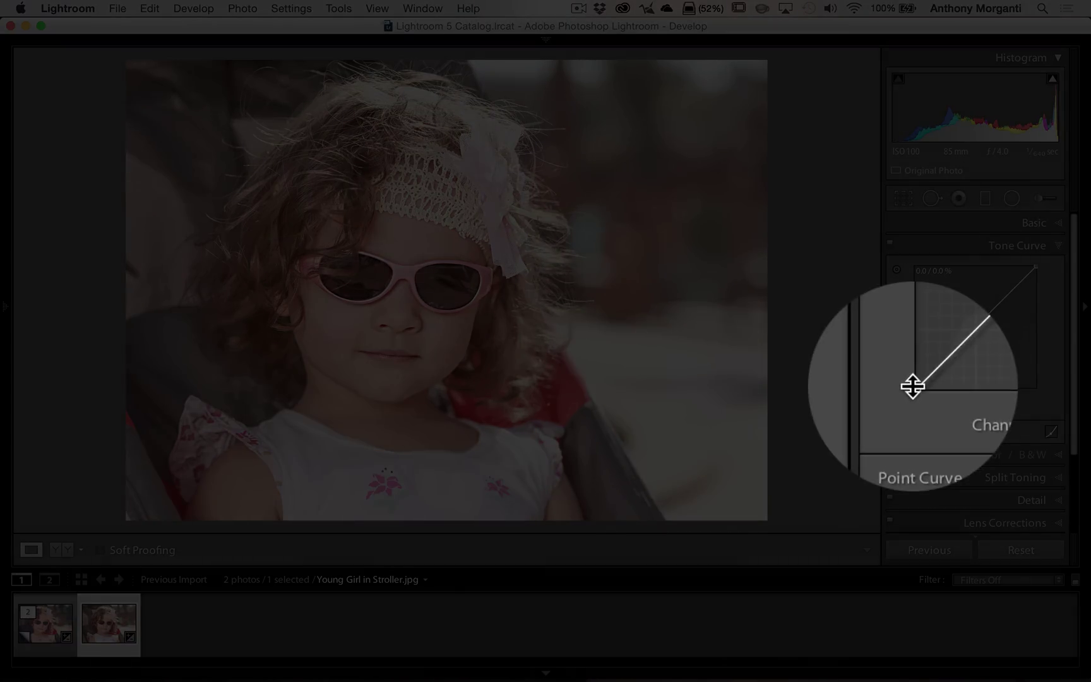
# Lift the RGB black point to about 10%, lower the white point, and add two S-curve points
pyautogui.moveTo(912, 386); pyautogui.dragTo(914, 366)
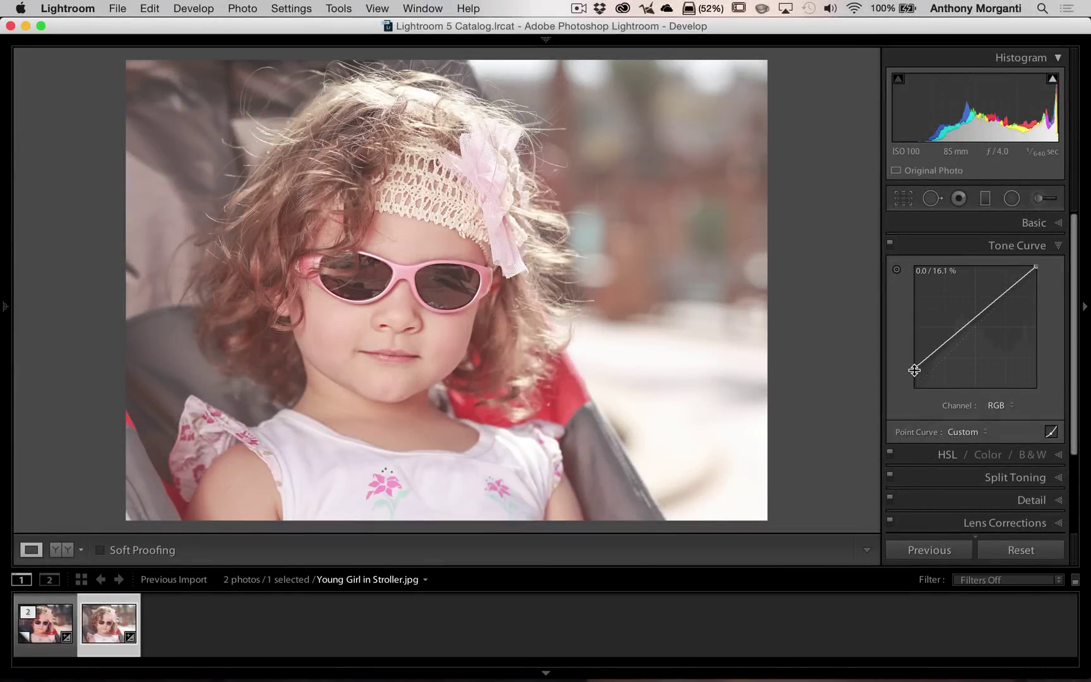
pyautogui.moveTo(915, 361); pyautogui.dragTo(916, 368)
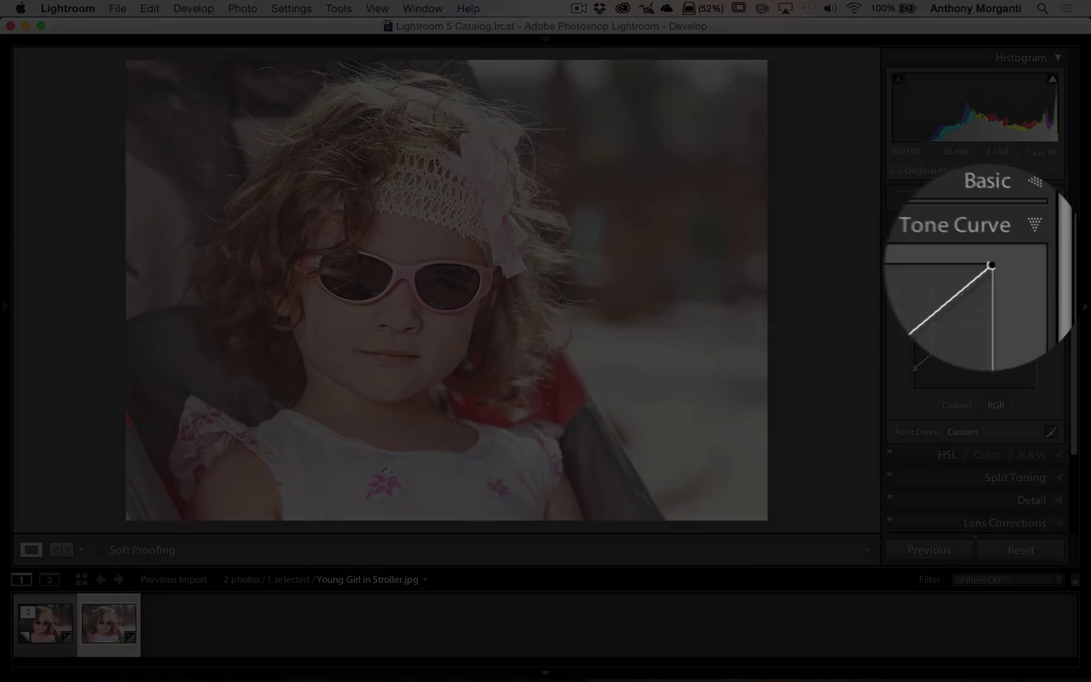
pyautogui.moveTo(1033, 267); pyautogui.dragTo(1033, 281)
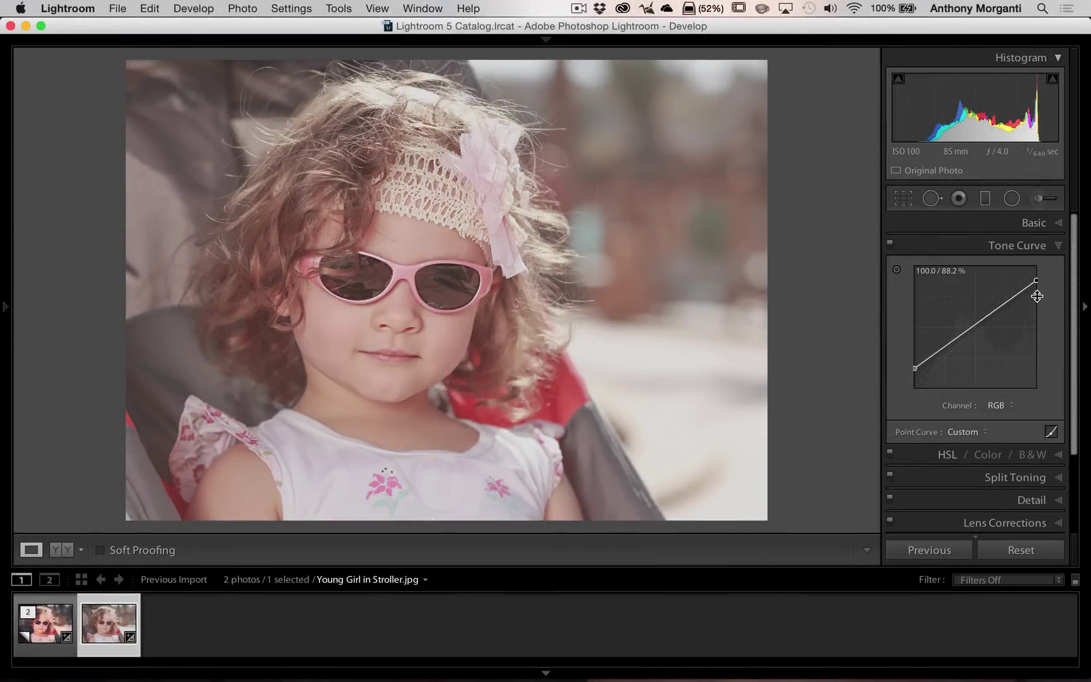
pyautogui.click(944, 346)
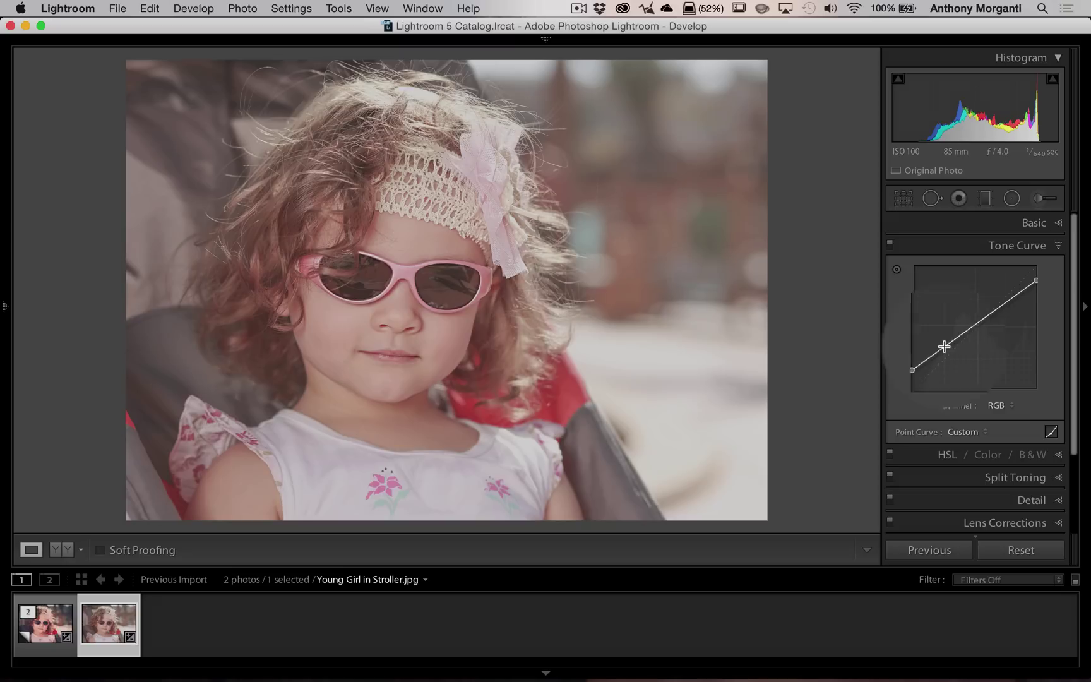
pyautogui.moveTo(945, 344); pyautogui.dragTo(944, 358)
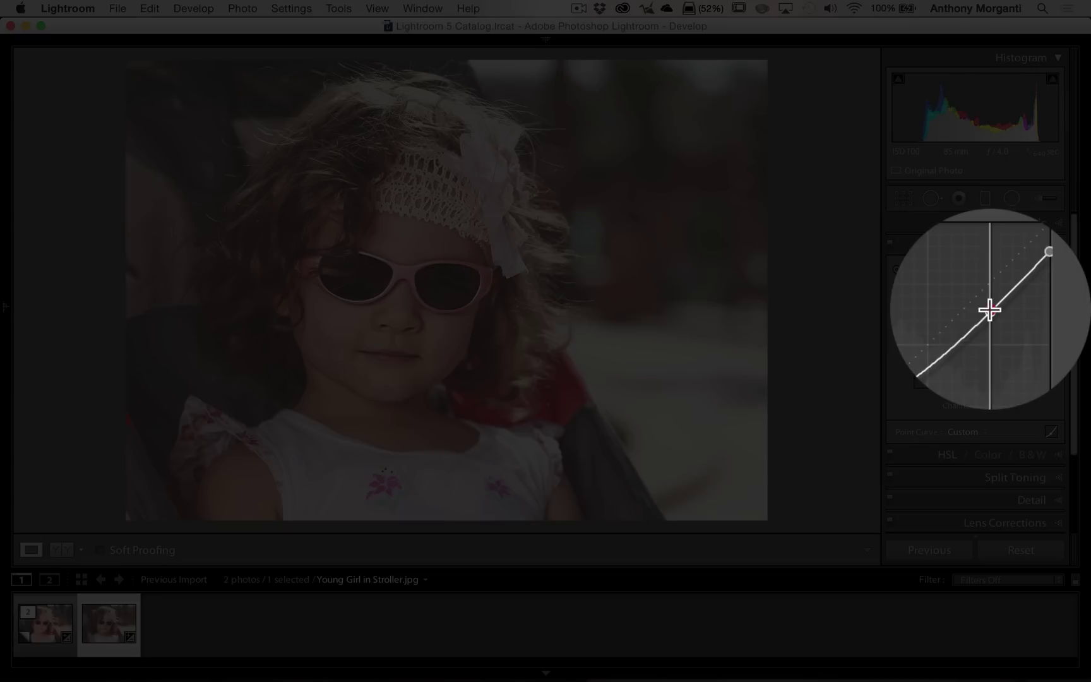
pyautogui.click(988, 309)
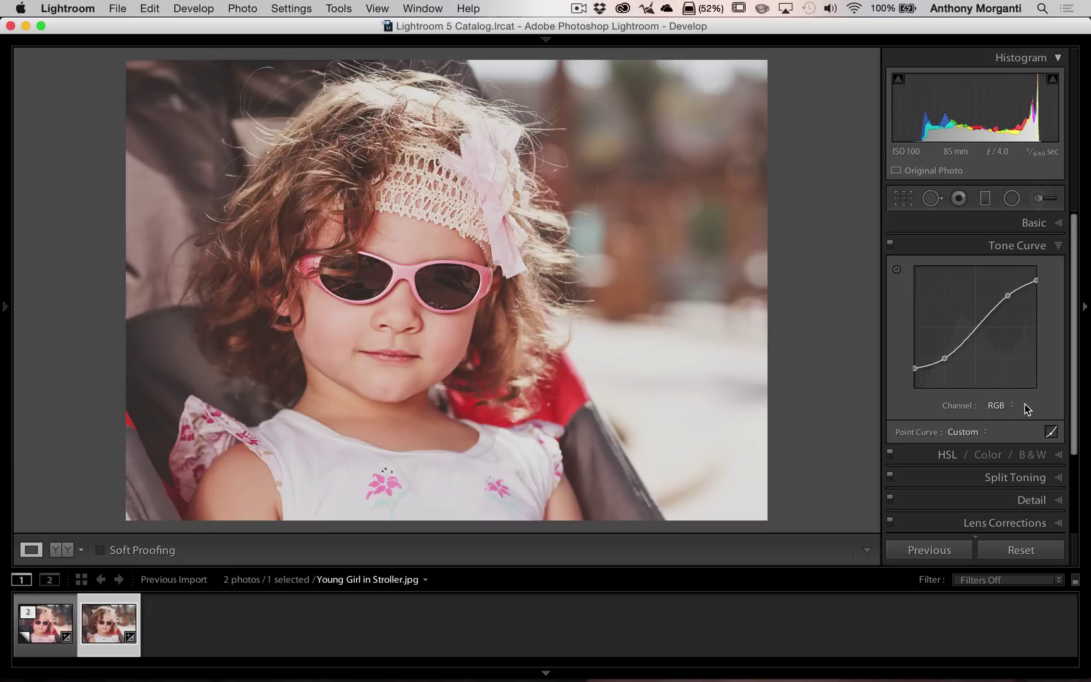
# On the Blue channel curve, raise blacks to 11.8%, lower whites to 94.1%, and add two points
pyautogui.click(1013, 406)
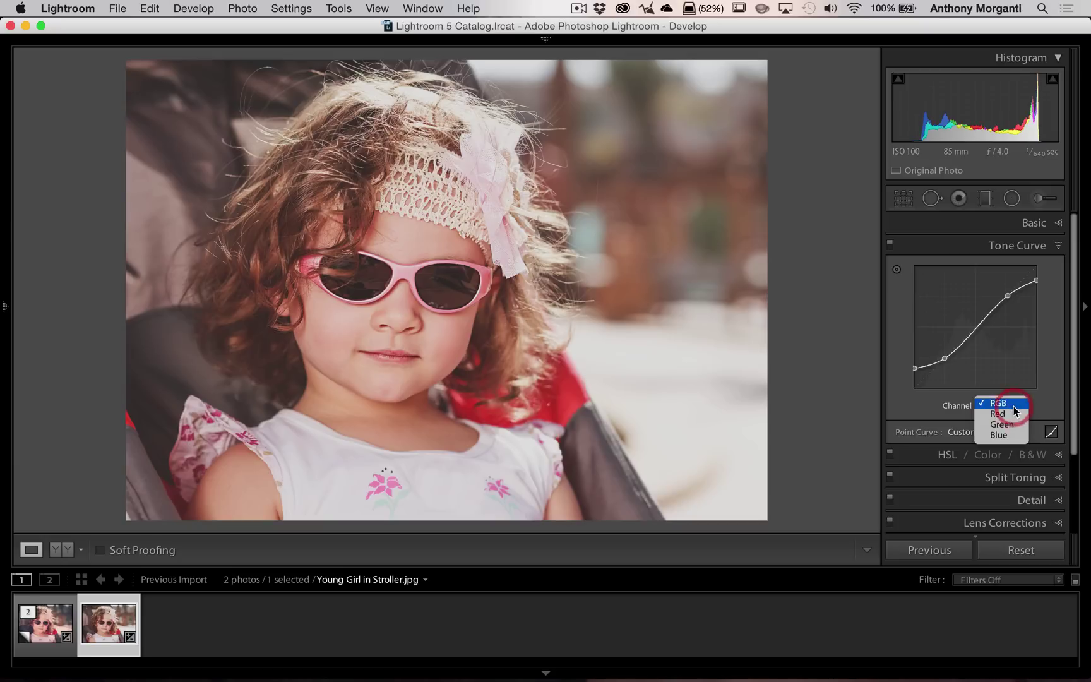
pyautogui.click(1006, 434)
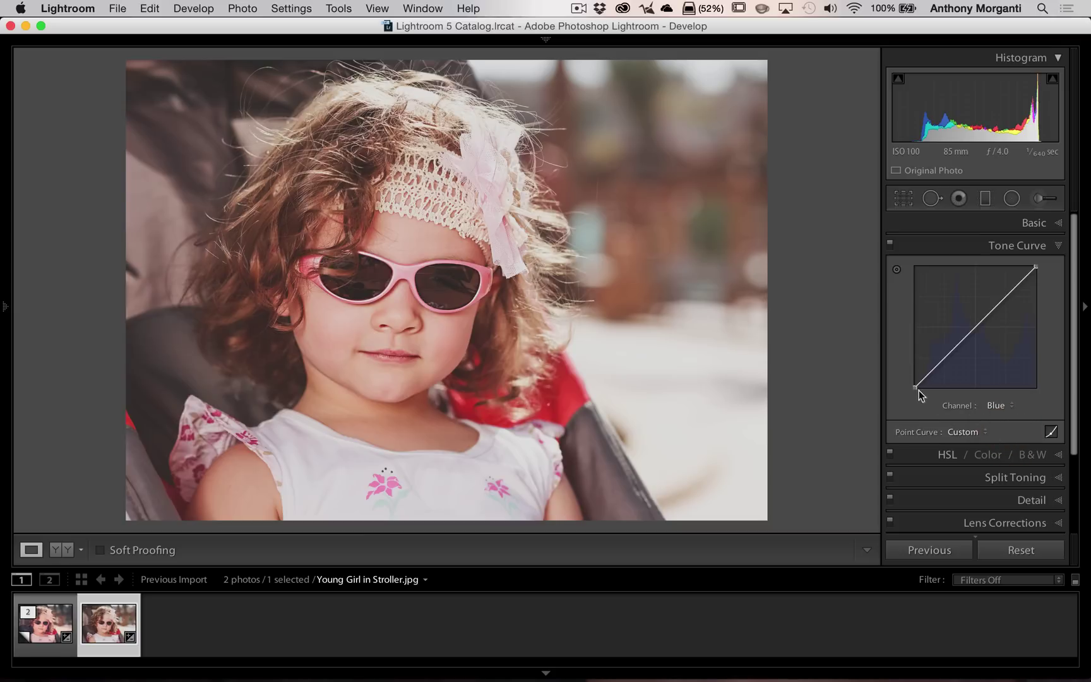
pyautogui.moveTo(916, 387); pyautogui.dragTo(914, 368)
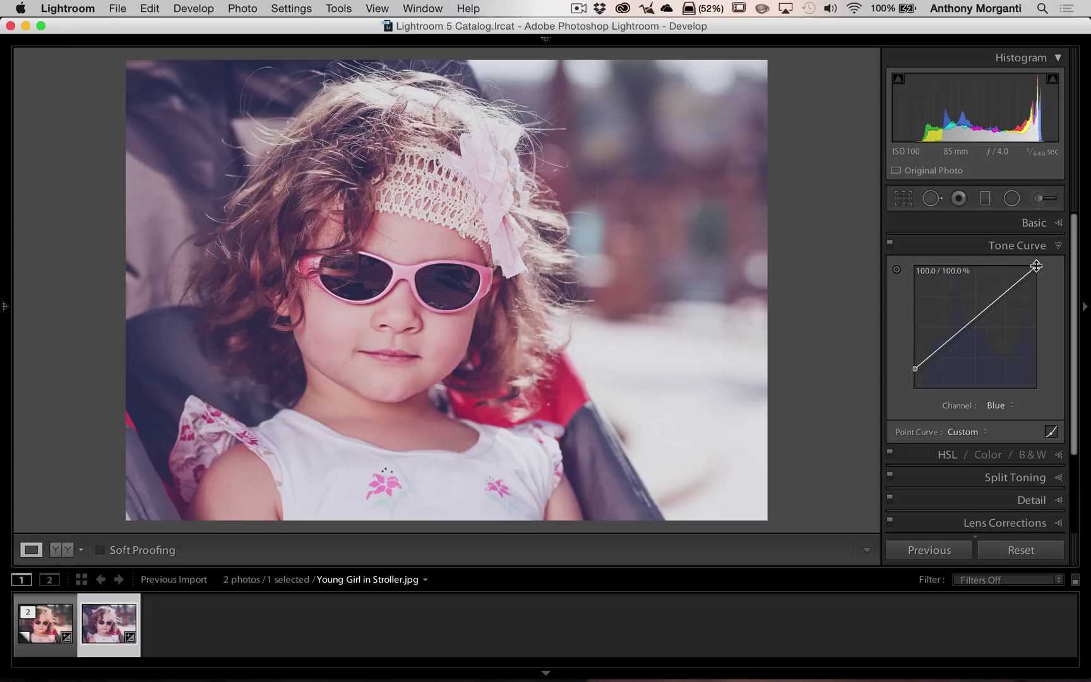
pyautogui.moveTo(1036, 266); pyautogui.dragTo(1036, 272)
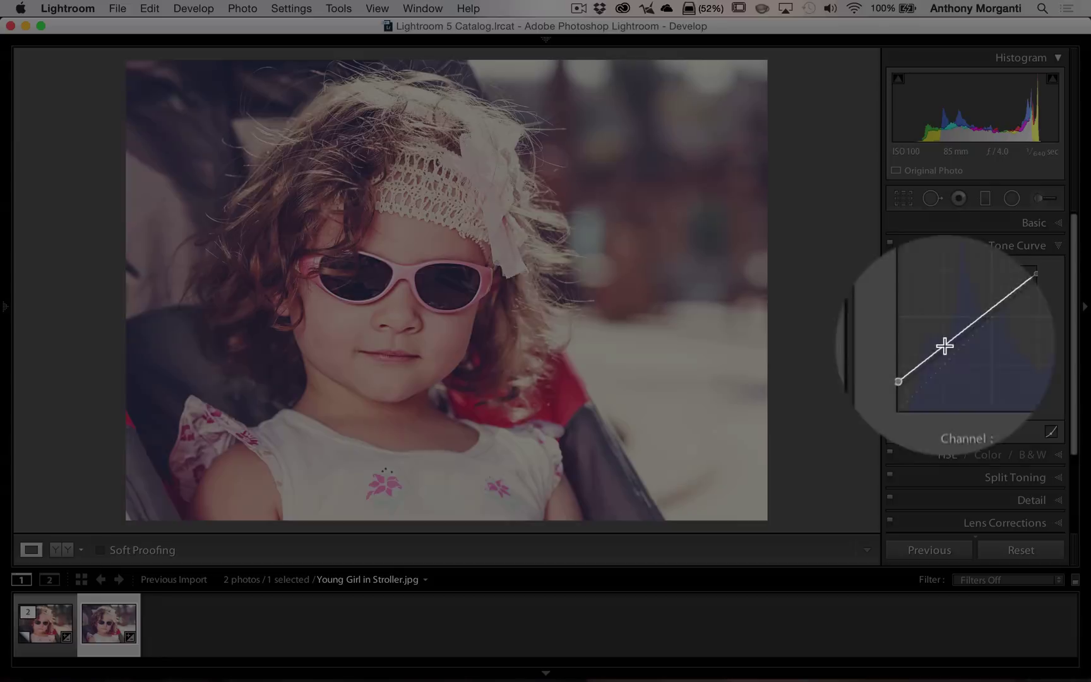
pyautogui.moveTo(944, 345); pyautogui.dragTo(945, 349)
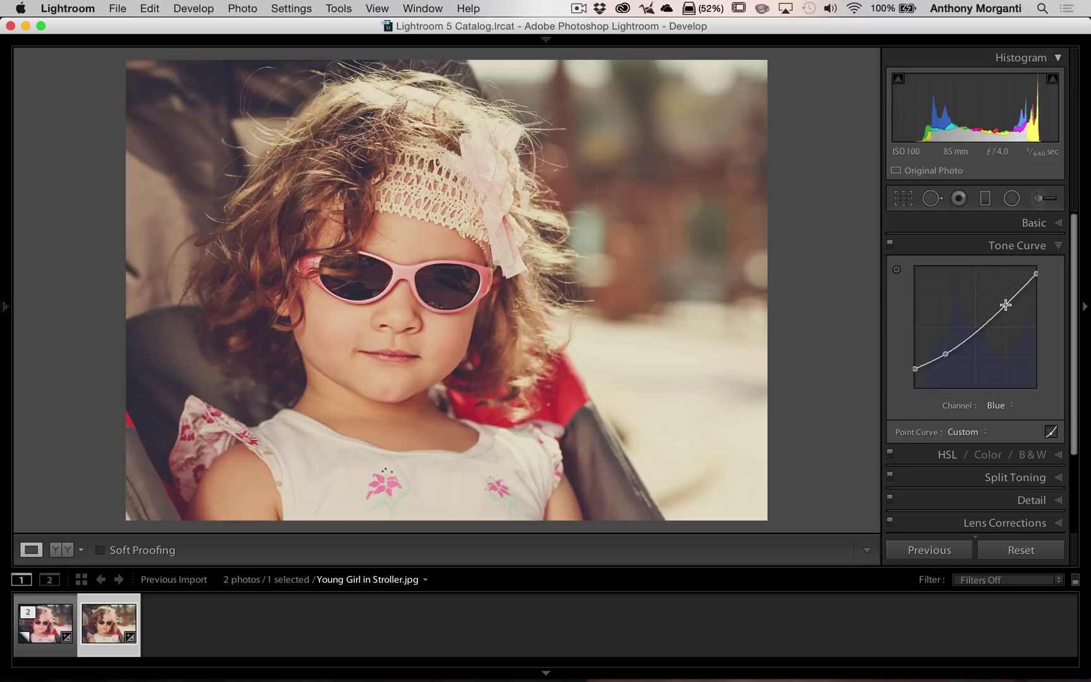
pyautogui.moveTo(1005, 304); pyautogui.dragTo(1005, 297)
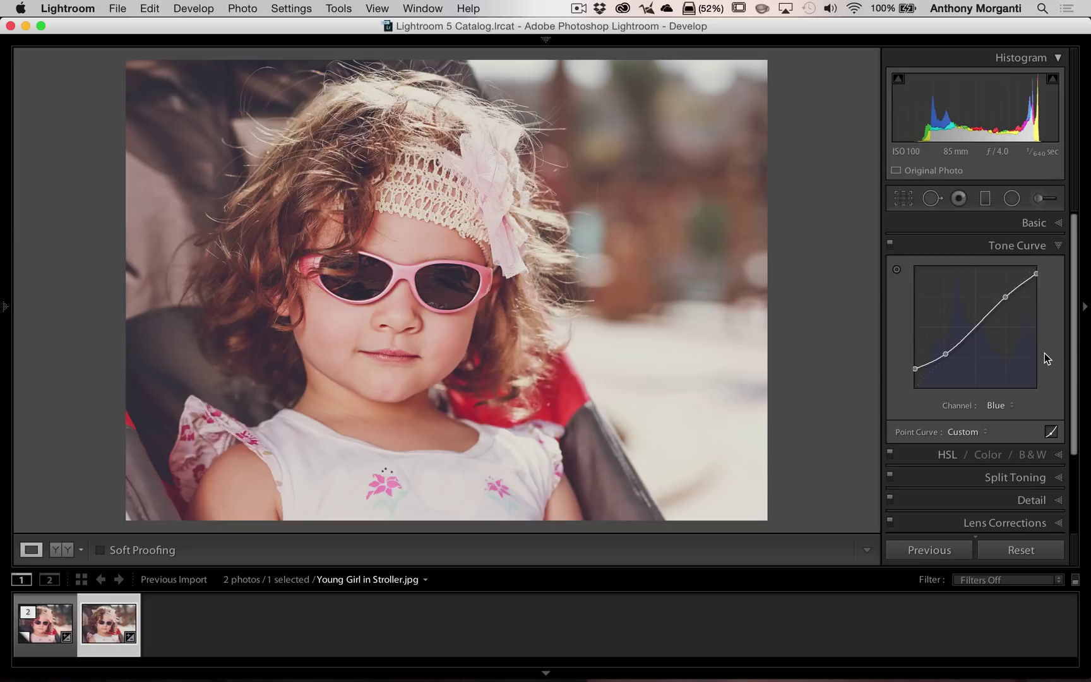
# On the Red channel curve, add a lowered point near 26.7/23.5% and another near 76.1/73.7%
pyautogui.click(1008, 405)
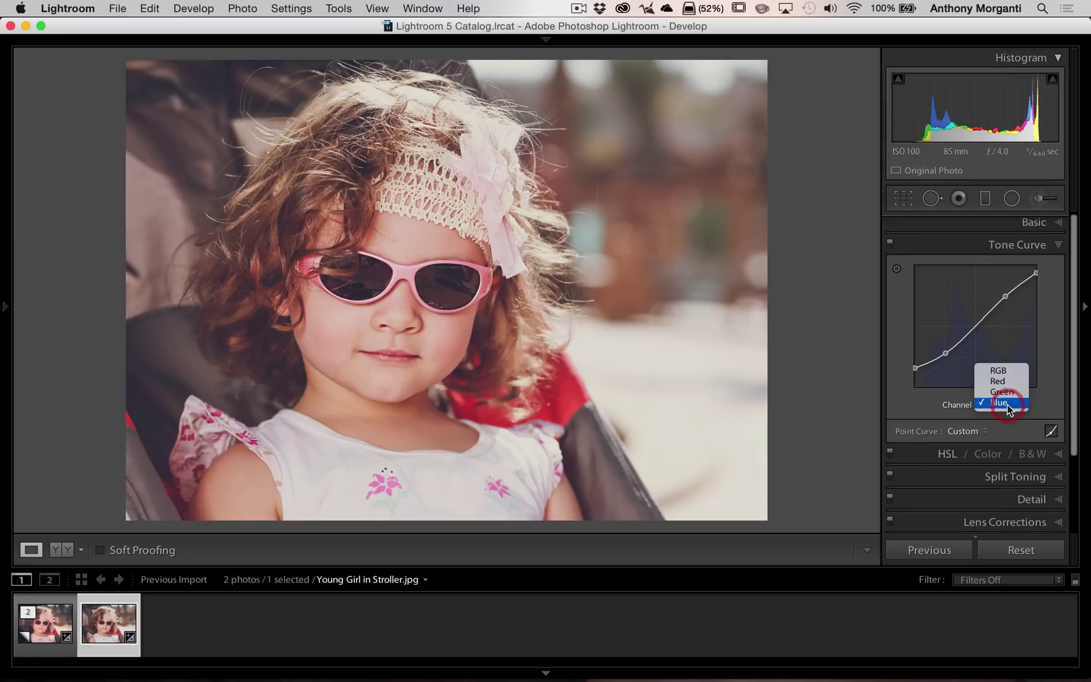
pyautogui.click(997, 382)
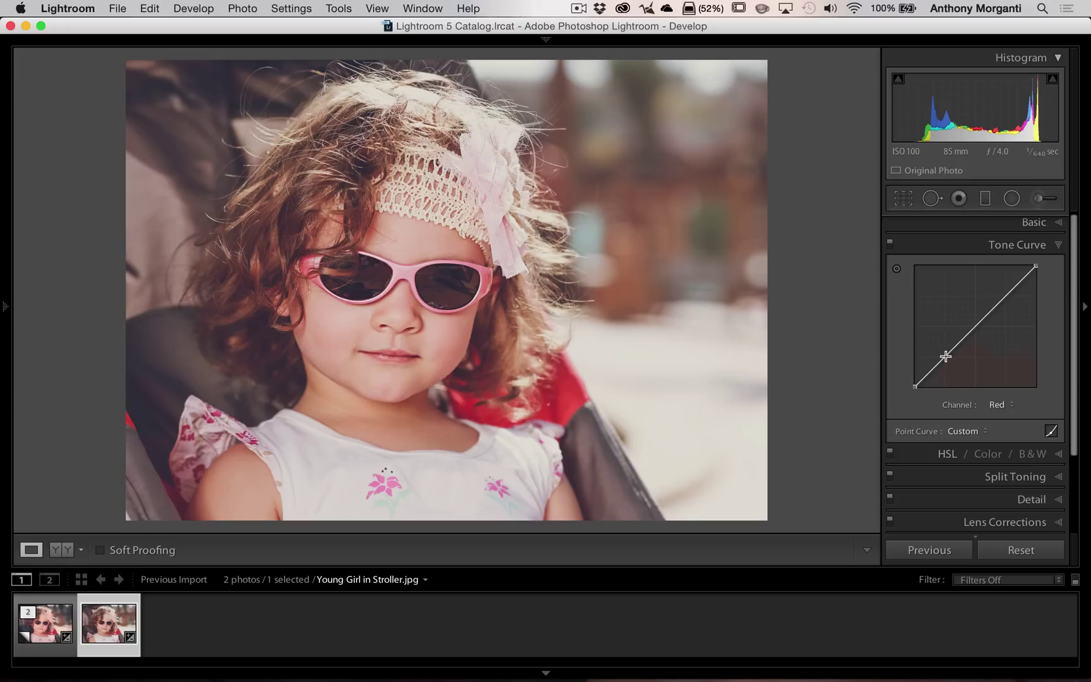
pyautogui.moveTo(945, 356); pyautogui.dragTo(946, 359)
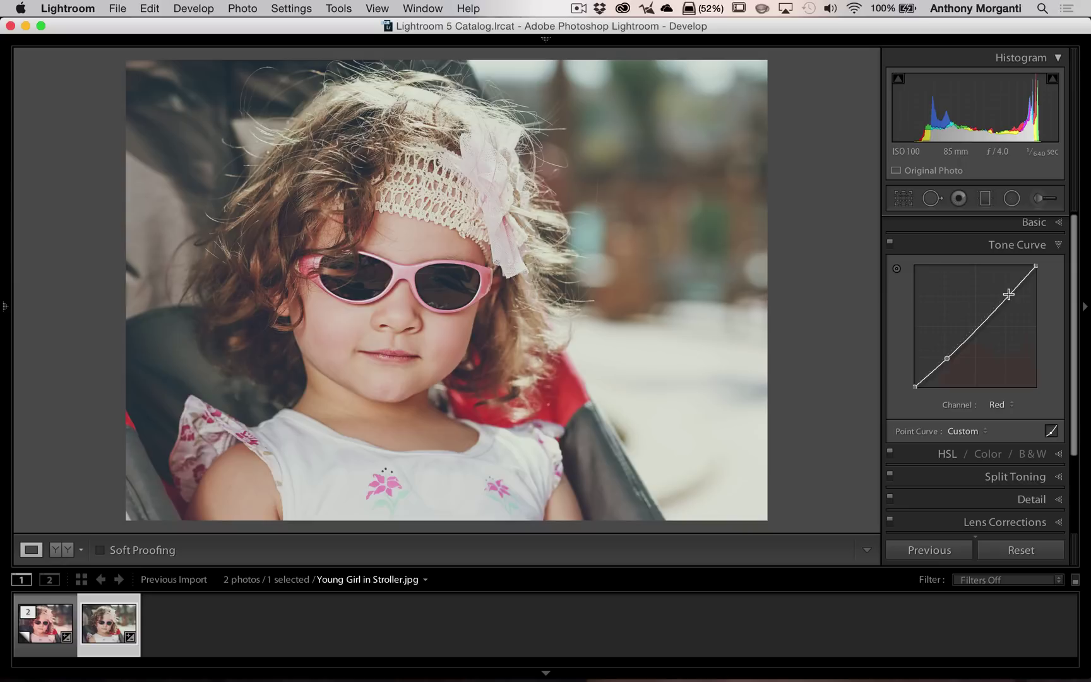
pyautogui.moveTo(1007, 294); pyautogui.dragTo(1006, 293)
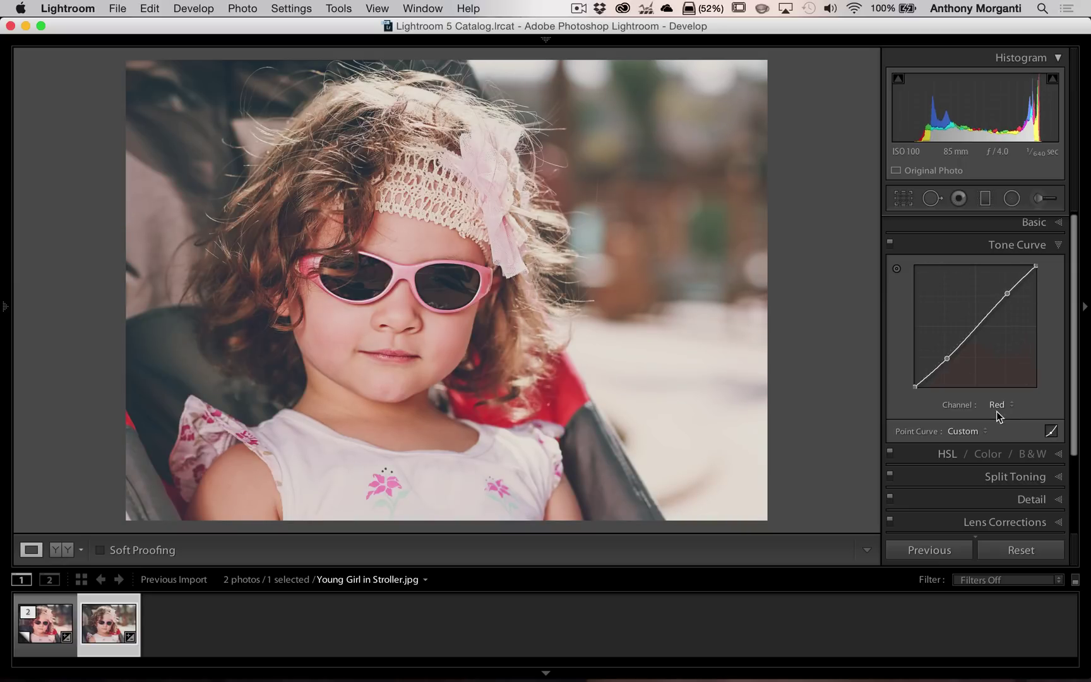
# Collapse Tone Curve and check the Detail panel, leaving Sharpening and Noise Reduction at 0
pyautogui.click(1045, 247)
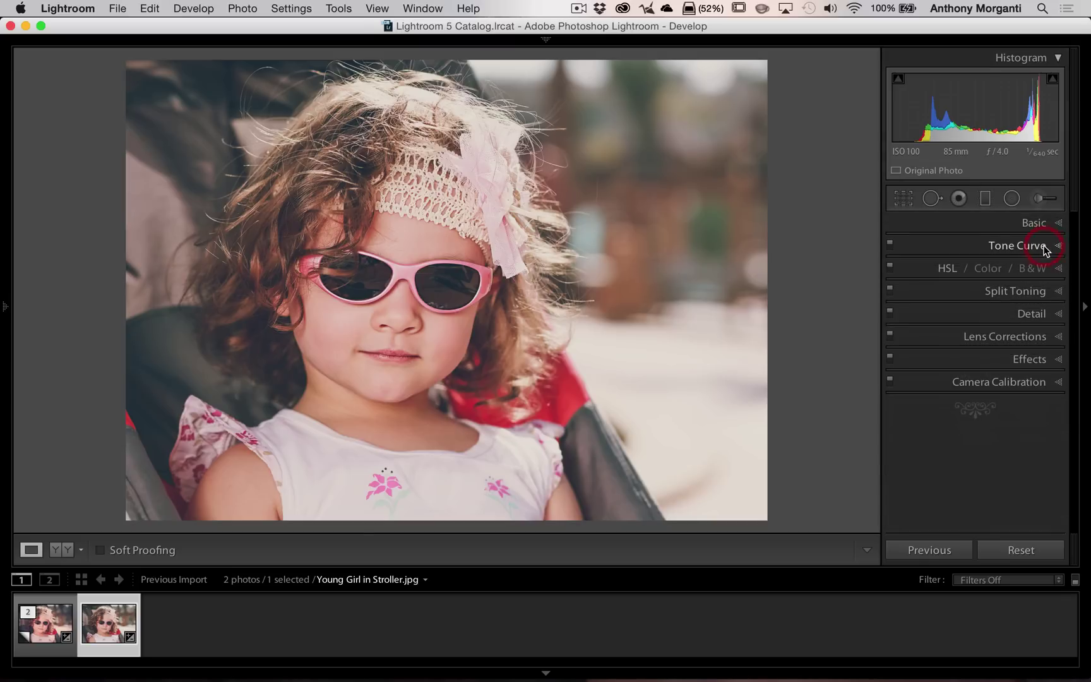
pyautogui.click(1025, 315)
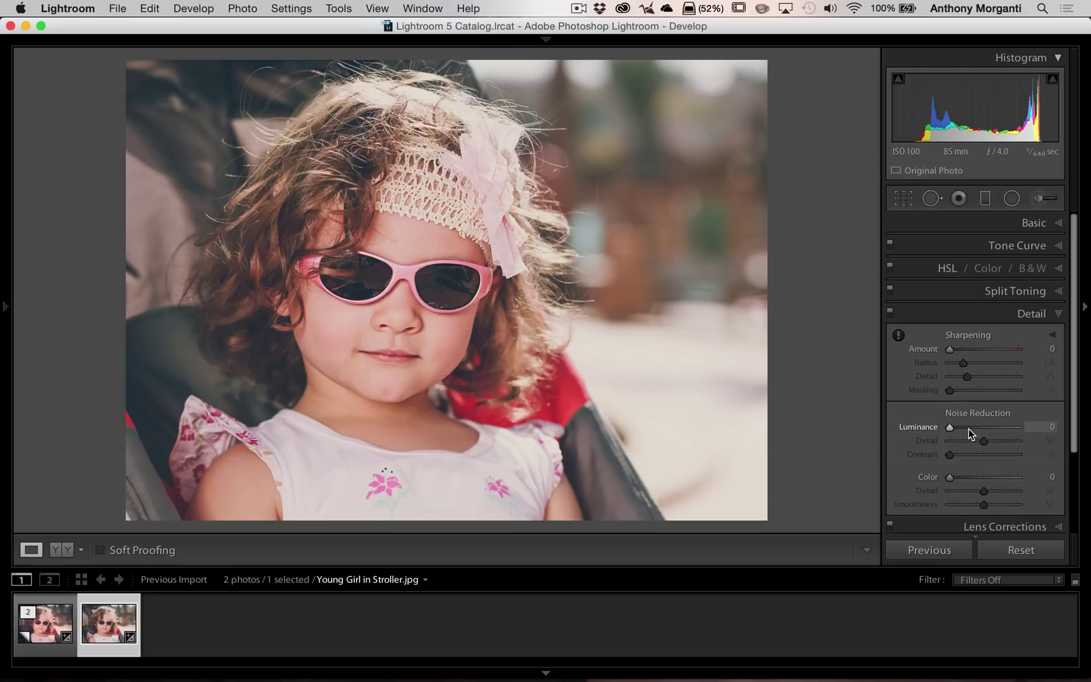
pyautogui.click(977, 361)
pyautogui.click(1034, 314)
# In Effects, set Post-Crop Vignetting Amount to −26 and Grain Amount to 40
pyautogui.click(1034, 359)
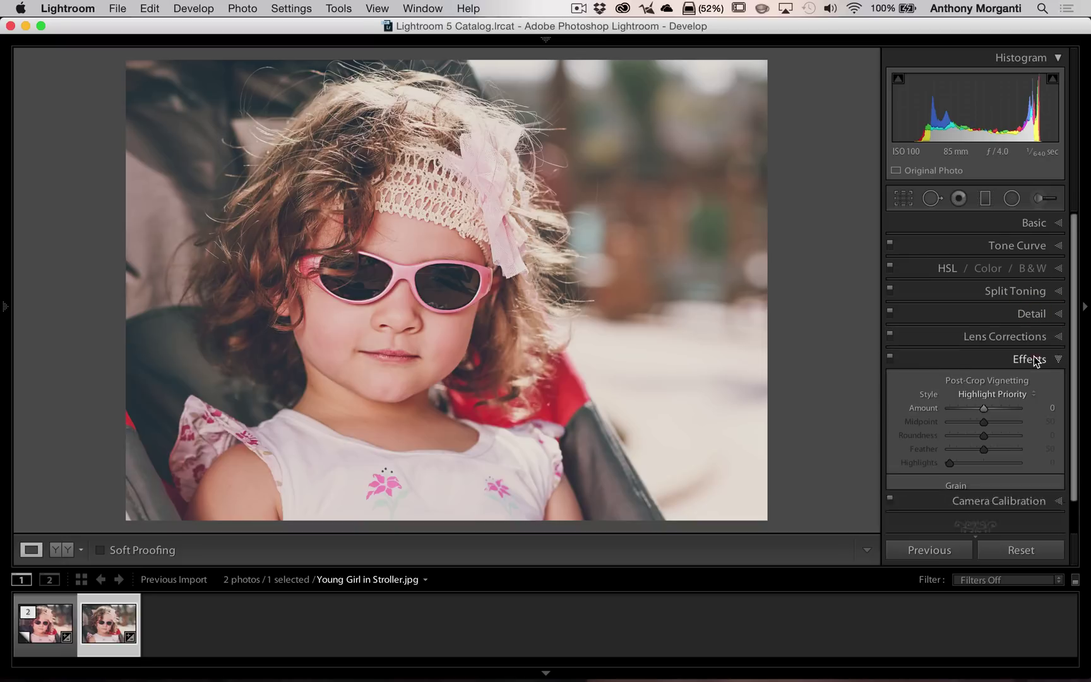
pyautogui.moveTo(981, 403); pyautogui.dragTo(974, 404)
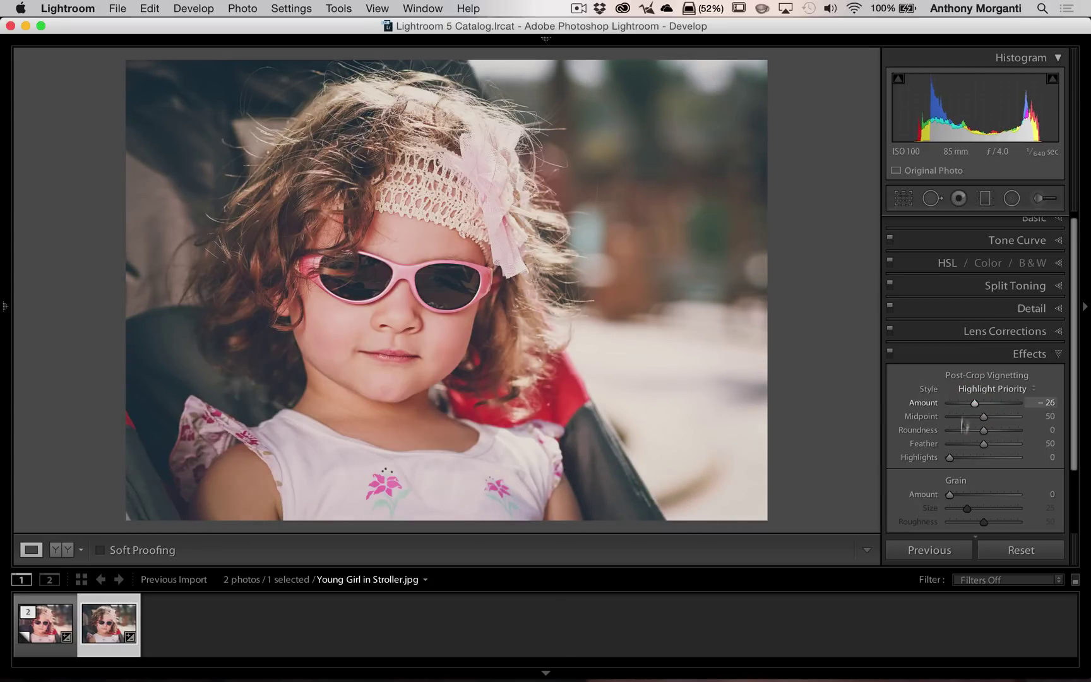
pyautogui.moveTo(947, 493); pyautogui.dragTo(975, 498)
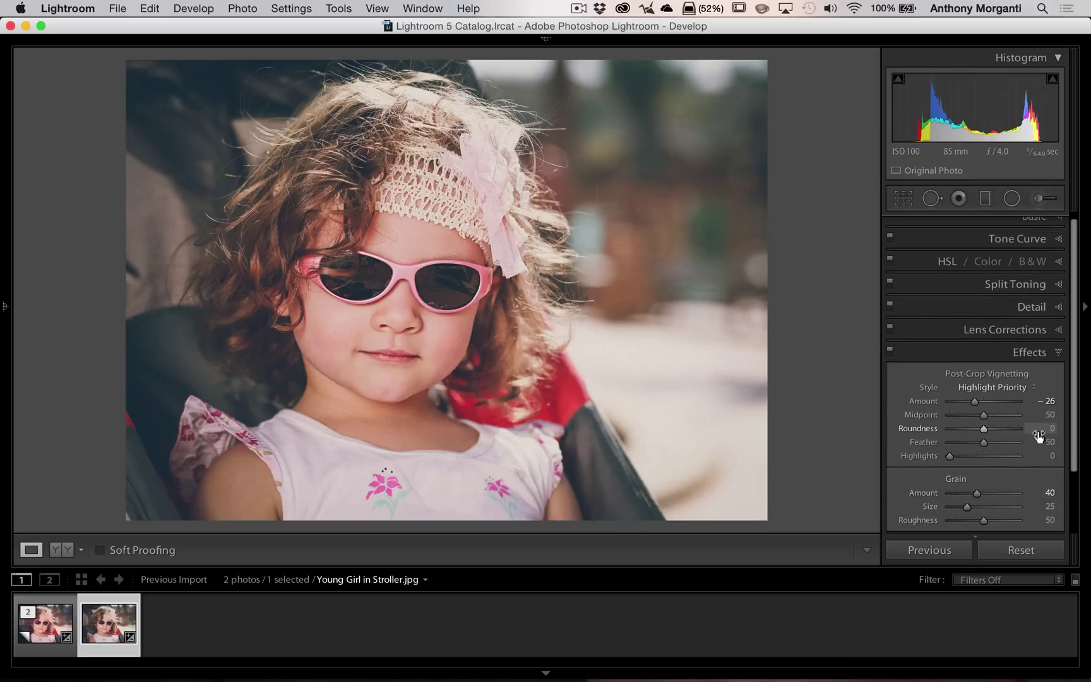
pyautogui.click(1035, 354)
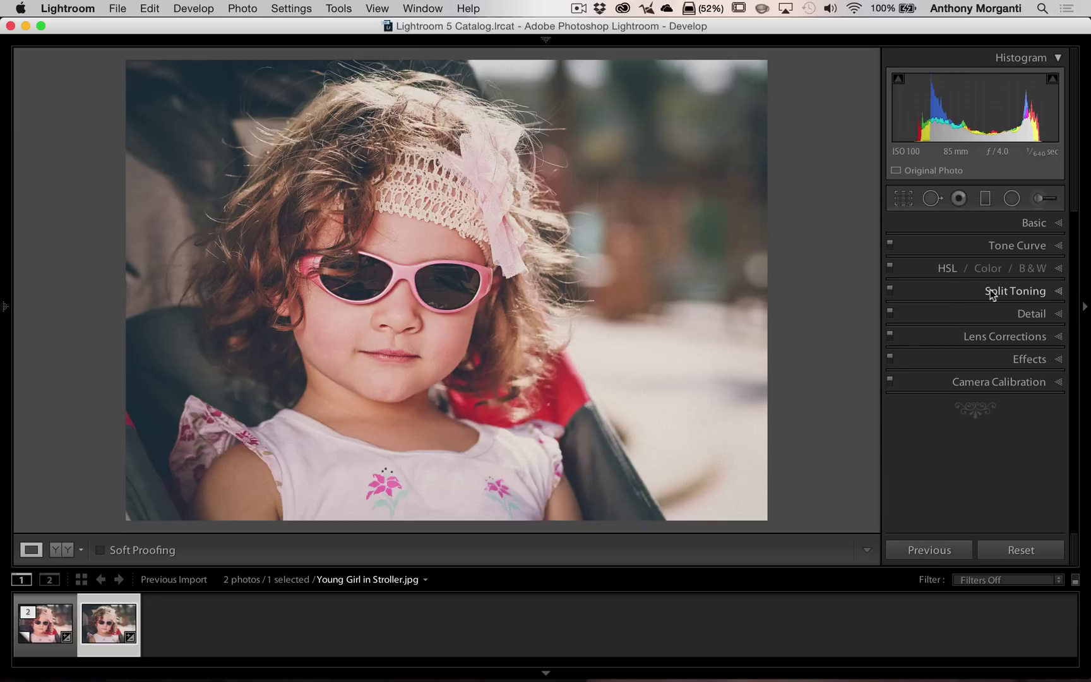
# Expand Split Toning, showing both Highlights and Shadows controls with hue and saturation at 0
pyautogui.click(1060, 291)
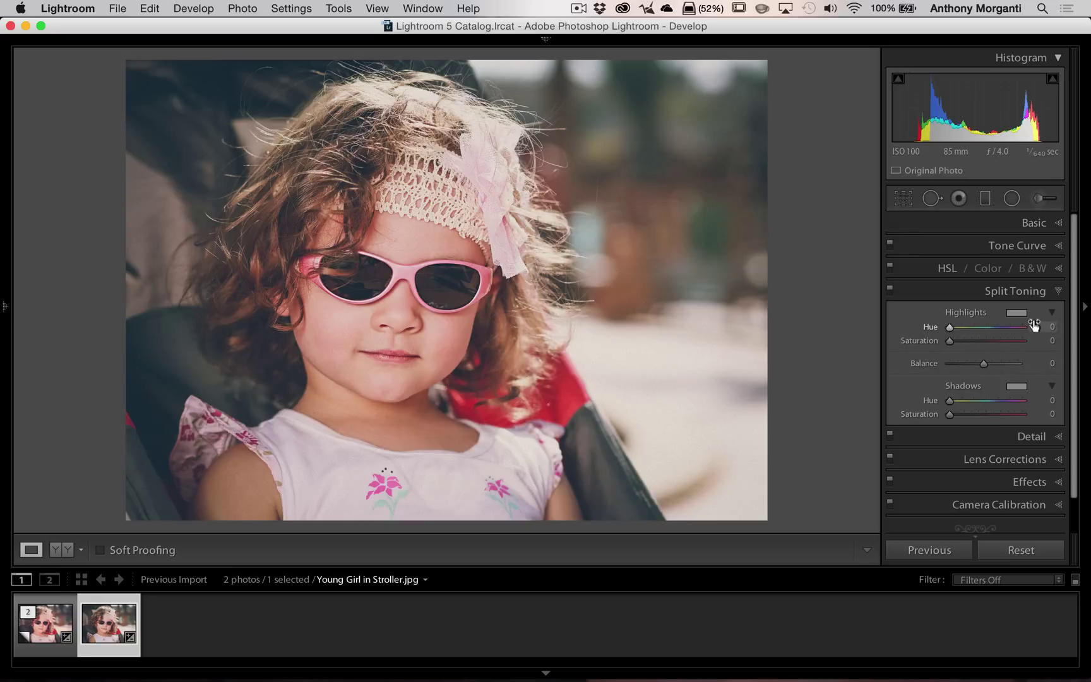
pyautogui.click(1052, 314)
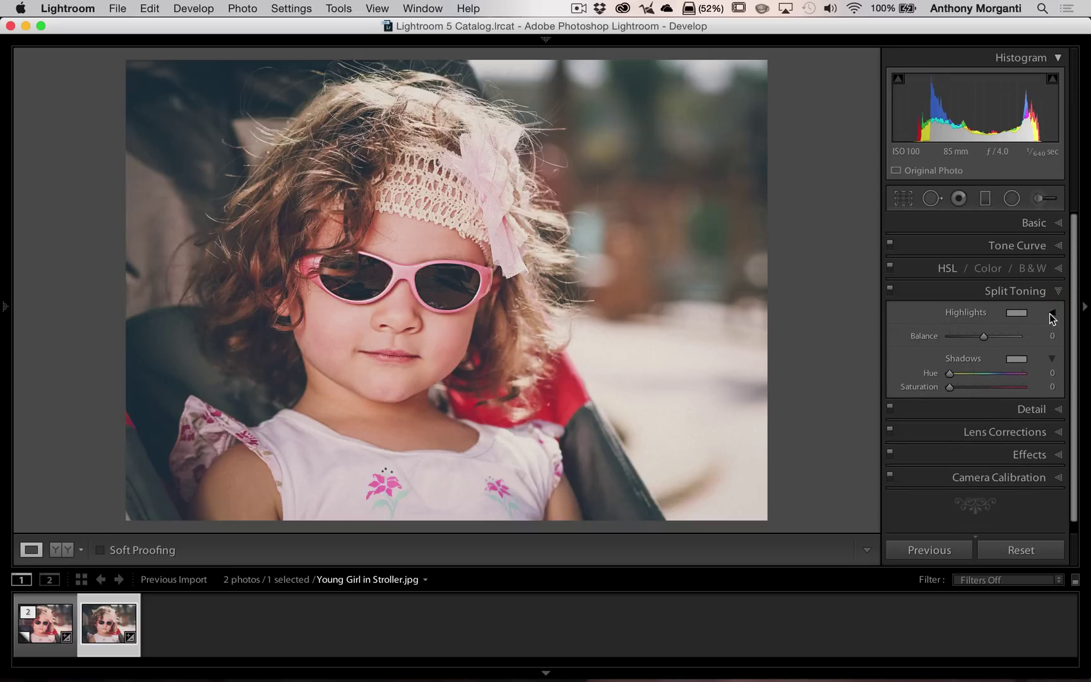
pyautogui.click(1051, 315)
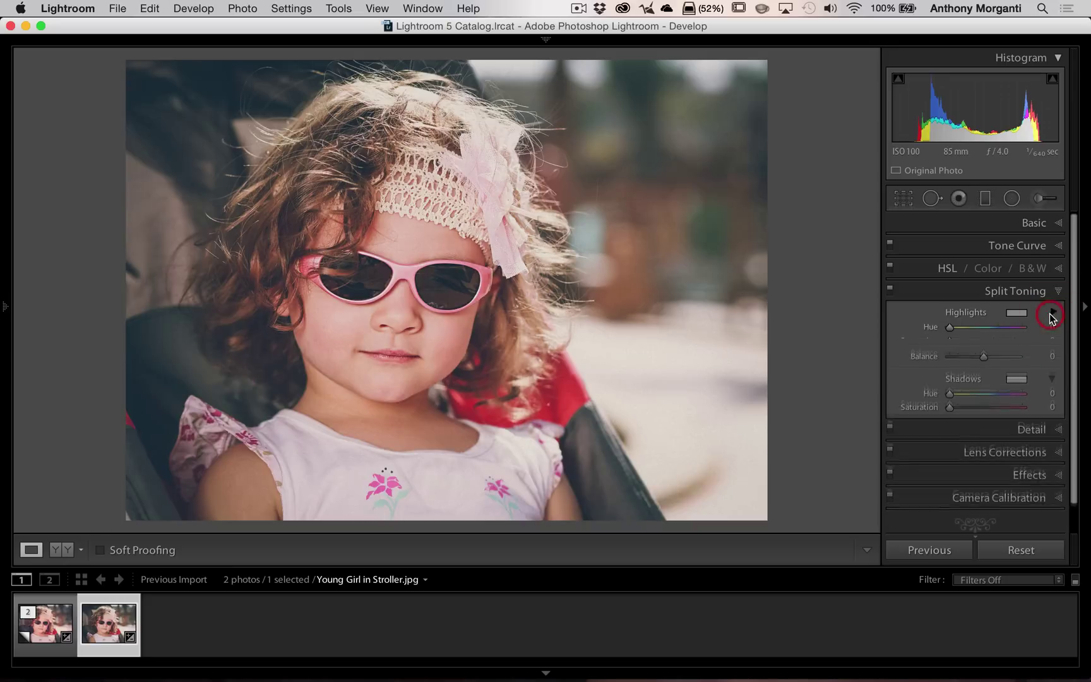
pyautogui.click(1051, 385)
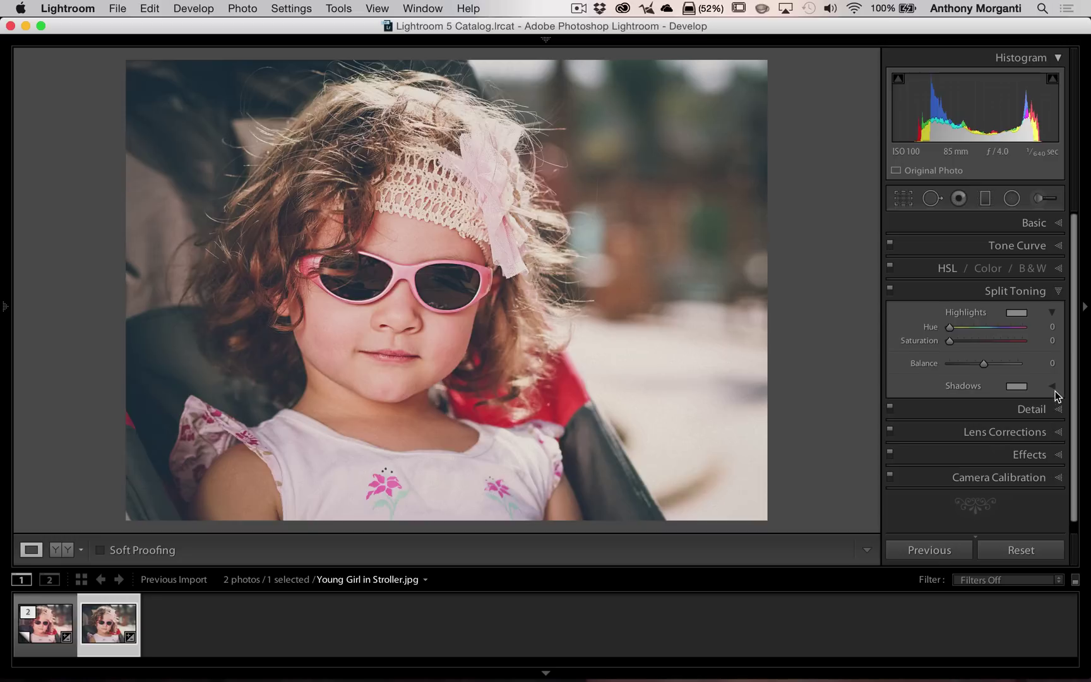
pyautogui.click(1053, 386)
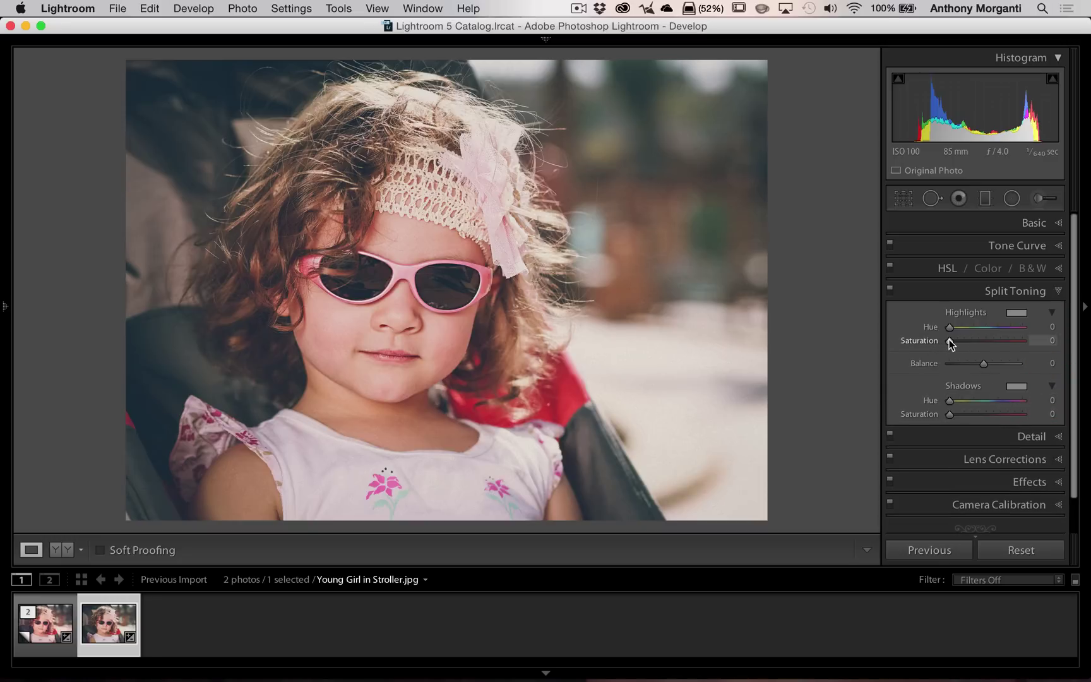
# Set the Split Toning Highlights to Hue 51 and Saturation 10
pyautogui.moveTo(949, 341); pyautogui.dragTo(1005, 340)
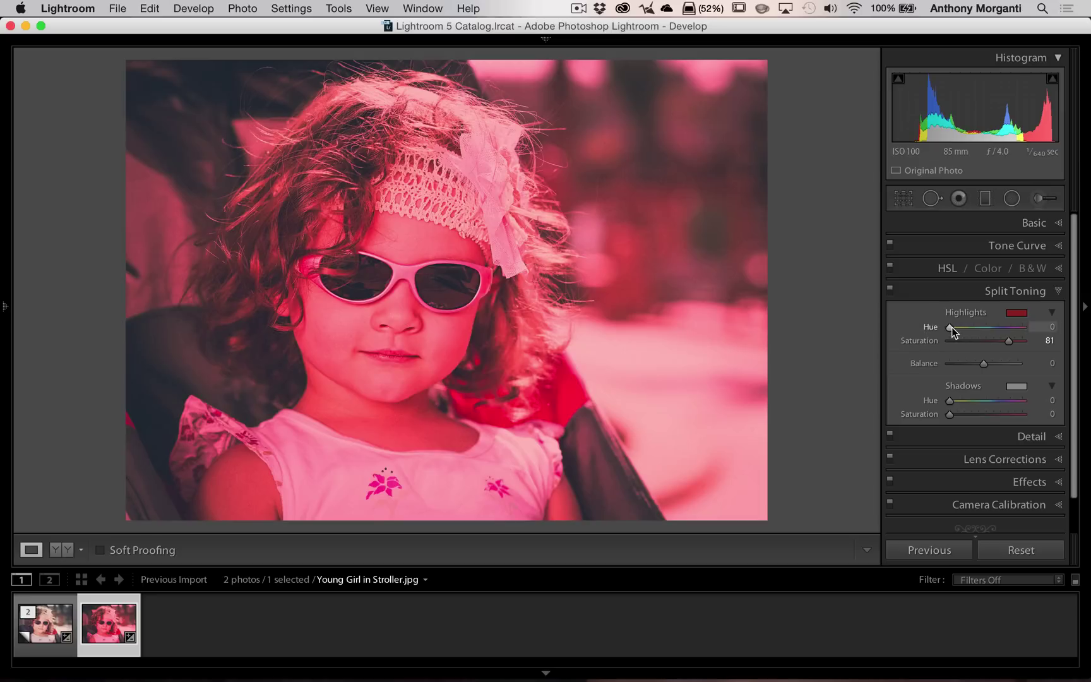
pyautogui.moveTo(952, 327); pyautogui.dragTo(960, 326)
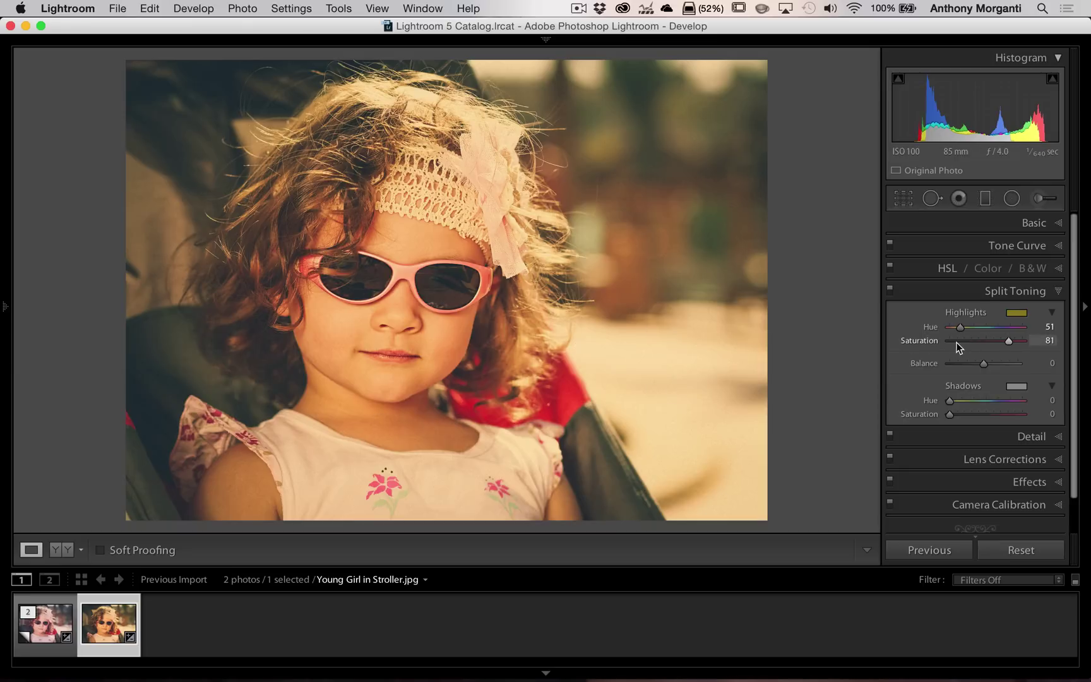
pyautogui.moveTo(1008, 343); pyautogui.dragTo(957, 342)
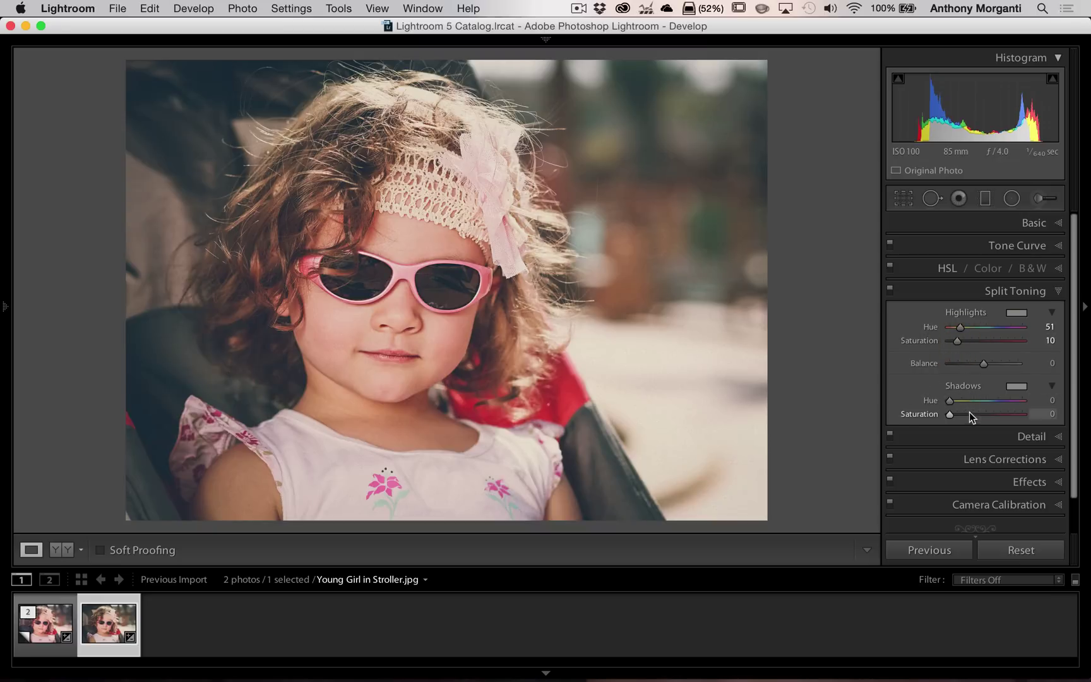
# Set the Split Toning Shadows to Hue 251 and Saturation 10
pyautogui.moveTo(950, 414); pyautogui.dragTo(1000, 406)
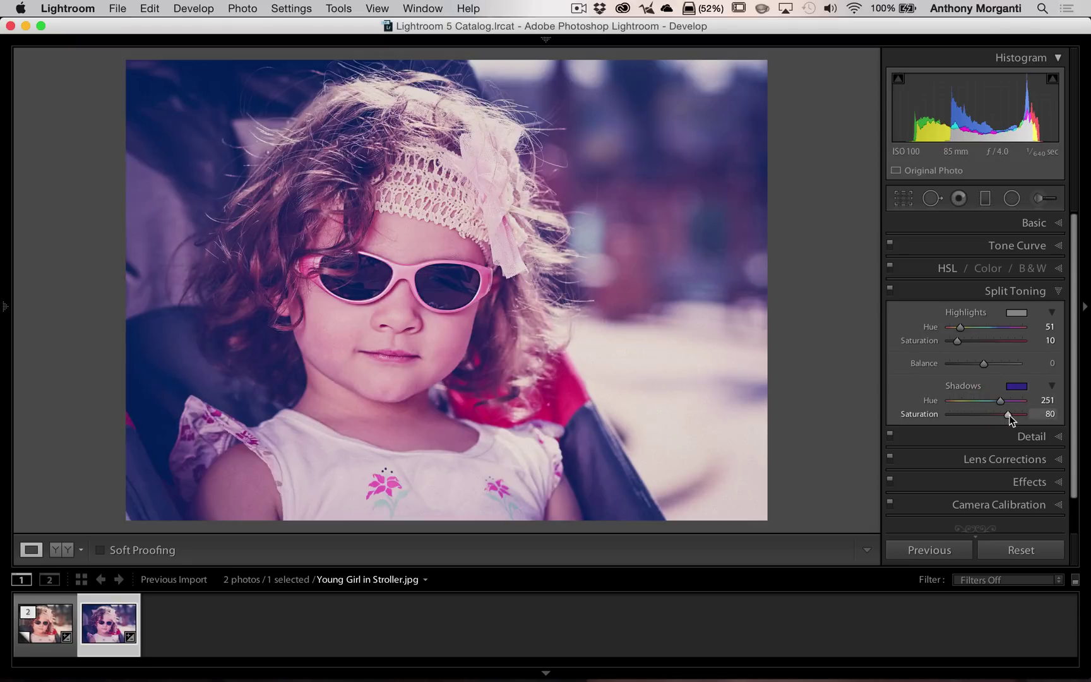
pyautogui.moveTo(1007, 414); pyautogui.dragTo(954, 414)
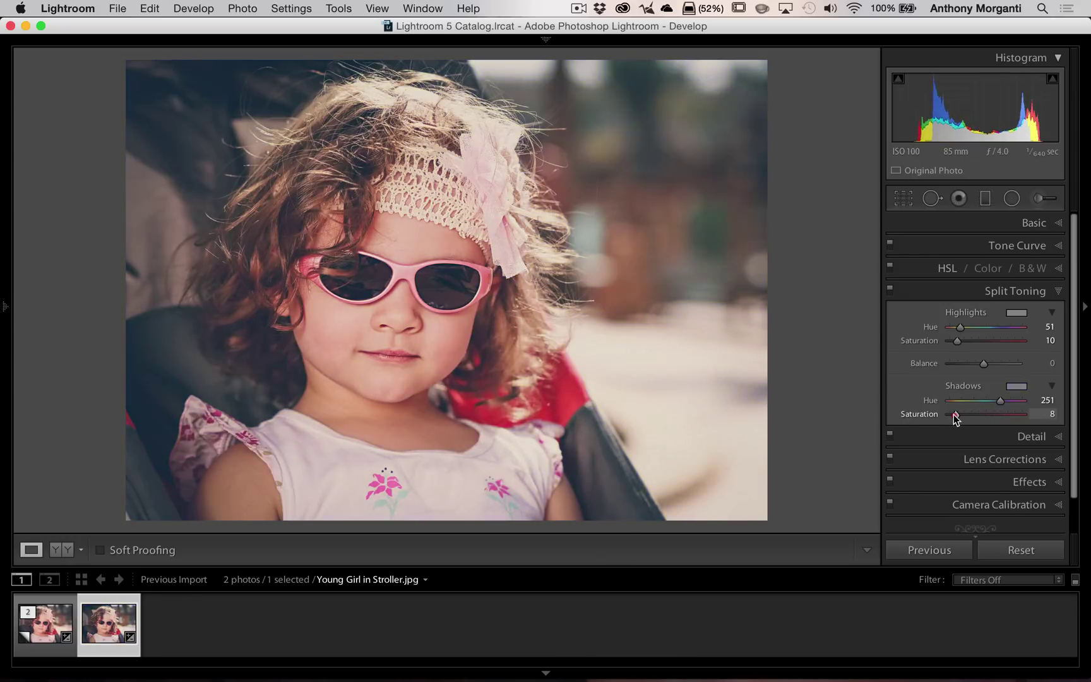
pyautogui.moveTo(1042, 415); pyautogui.dragTo(1045, 419)
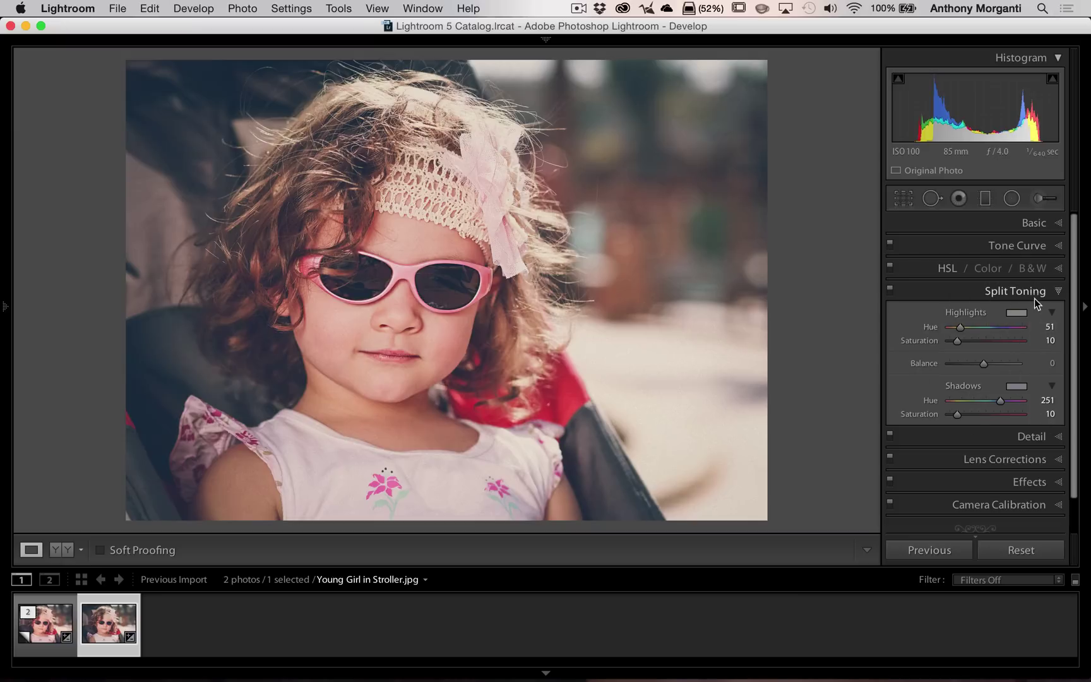
# Paint an Adjustment Brush exposure boost over the girl's face, then lower it from 0.50 to 0.30
pyautogui.click(1031, 292)
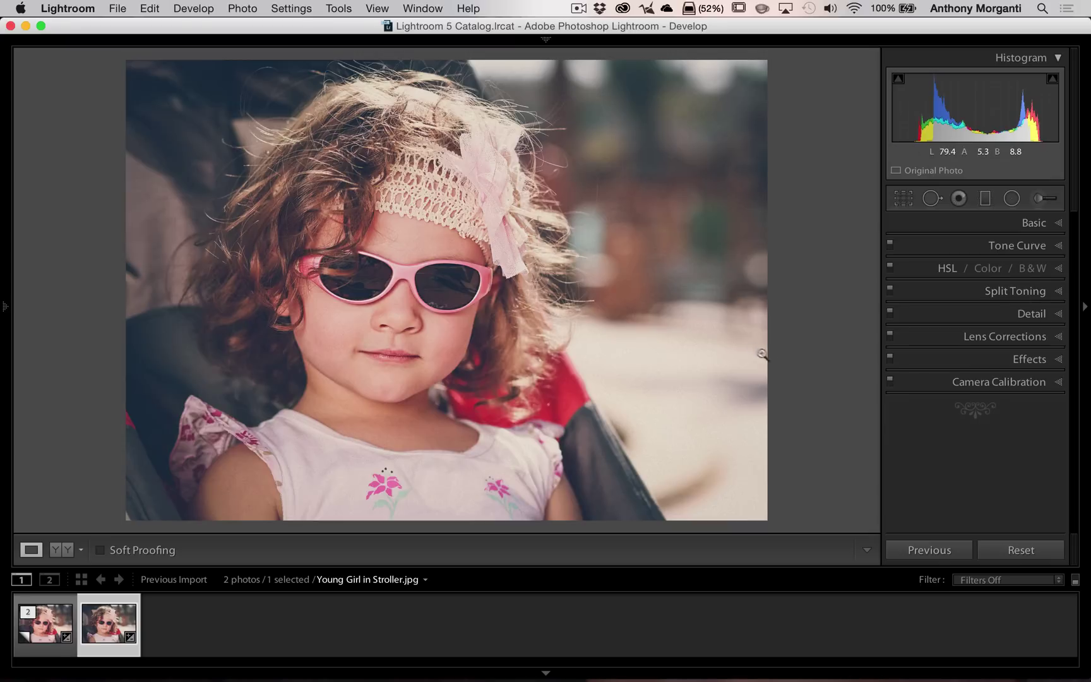
pyautogui.click(1037, 200)
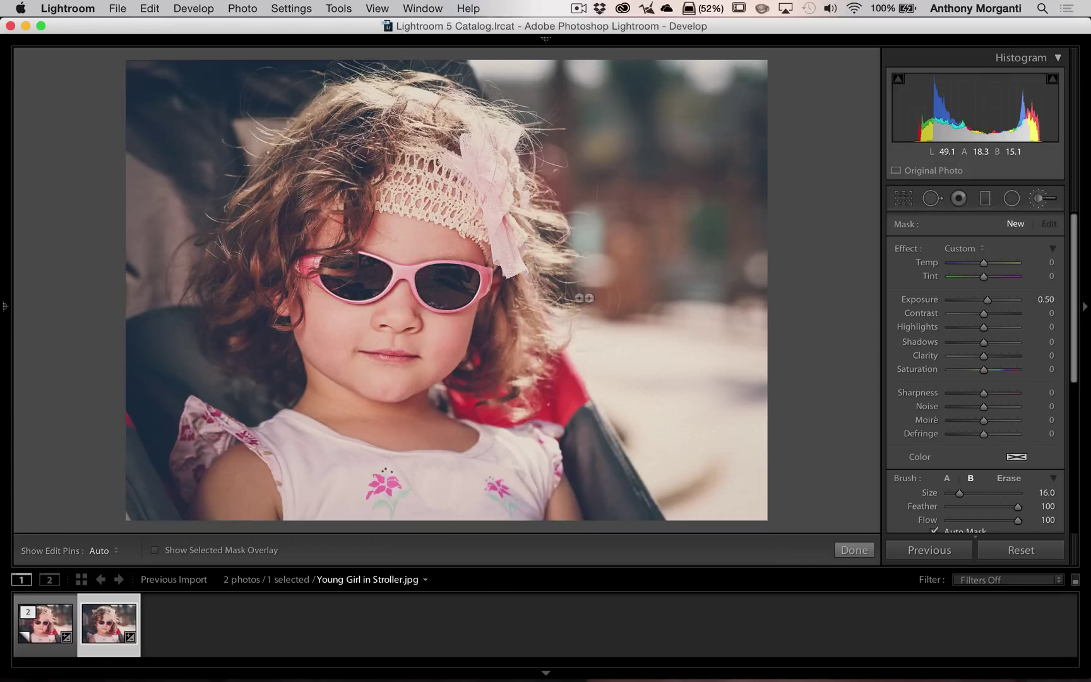
pyautogui.press('h')
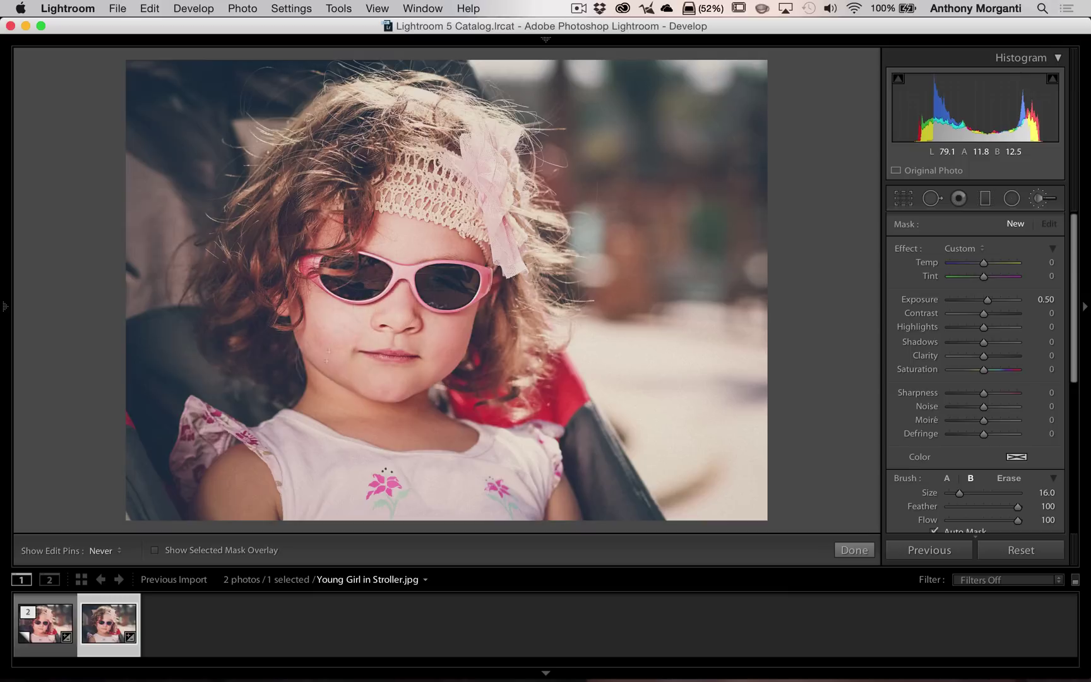
pyautogui.moveTo(327, 356)
pyautogui.mouseDown()
pyautogui.moveTo(479, 306)
pyautogui.moveTo(436, 394)
pyautogui.moveTo(322, 430)
pyautogui.moveTo(252, 528)
pyautogui.mouseUp()
pyautogui.press('h')
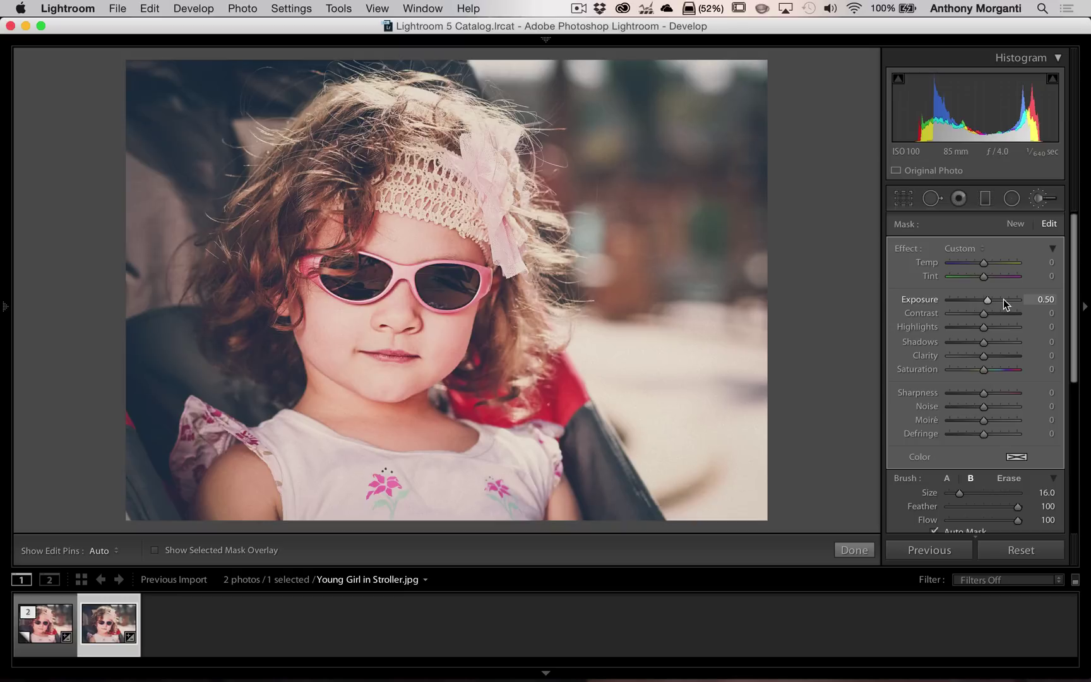
pyautogui.hotkey('alt', 'Down')
pyautogui.hotkey('alt', 'Down')
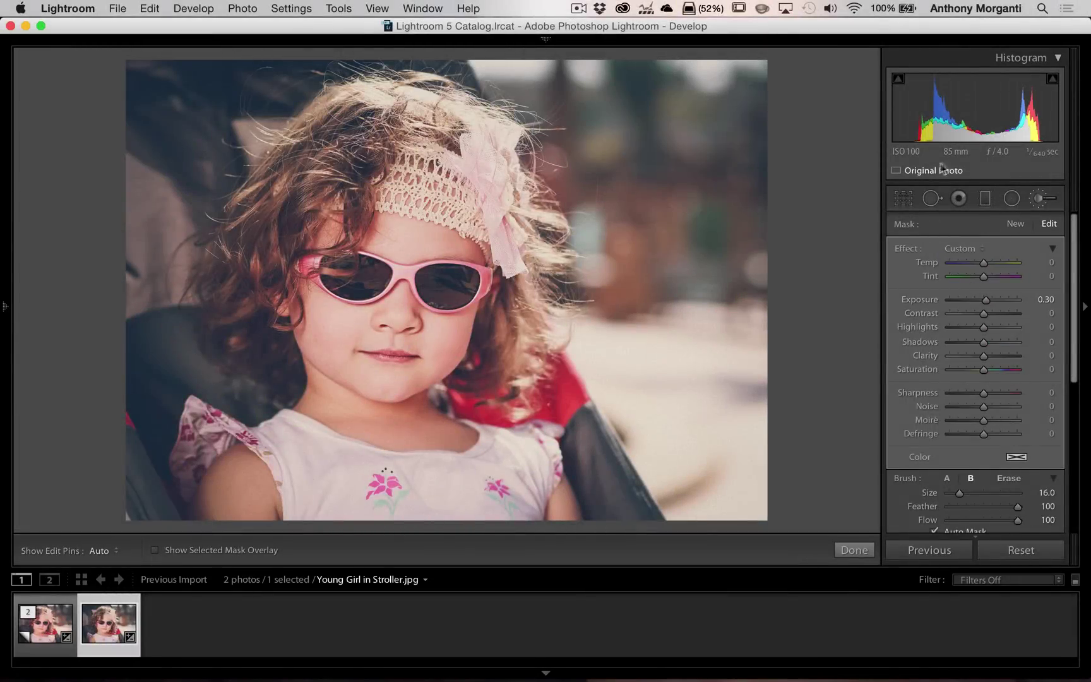
pyautogui.click(1041, 198)
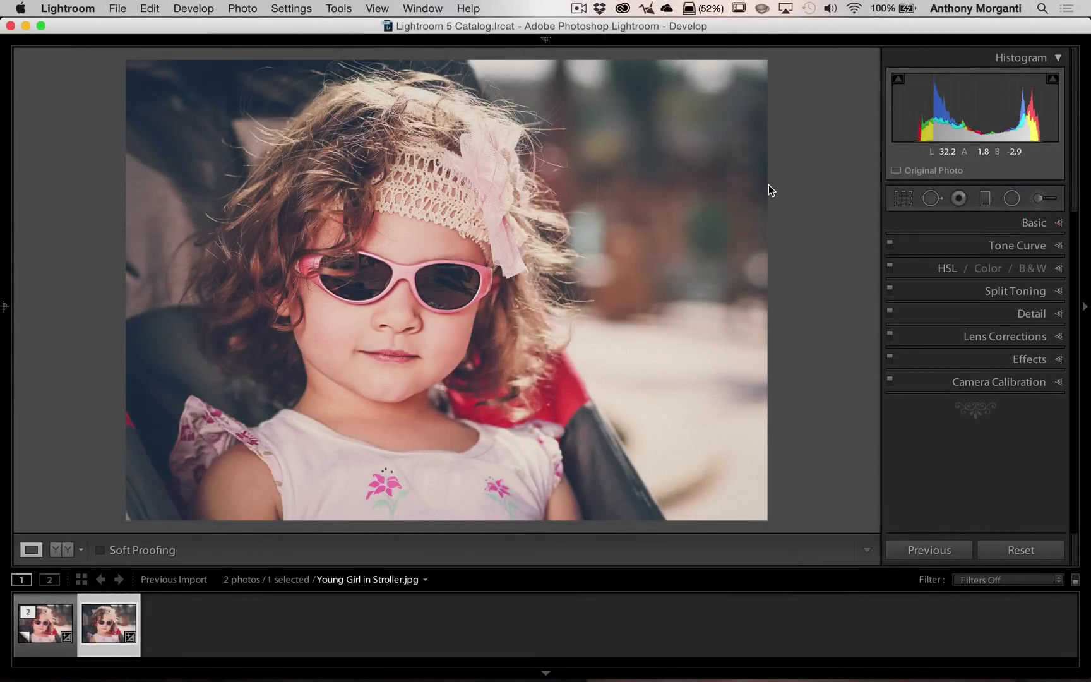
# Preview the unedited original, then show Before and After side by side
pyautogui.press('\\')
pyautogui.press('\\')
pyautogui.press('y')
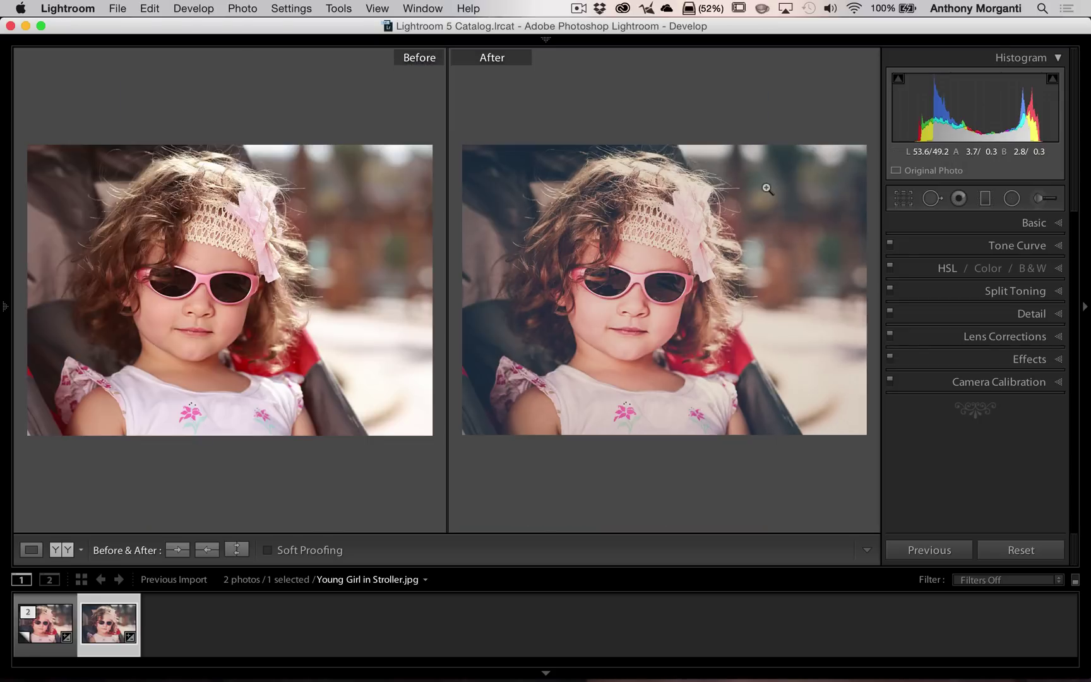